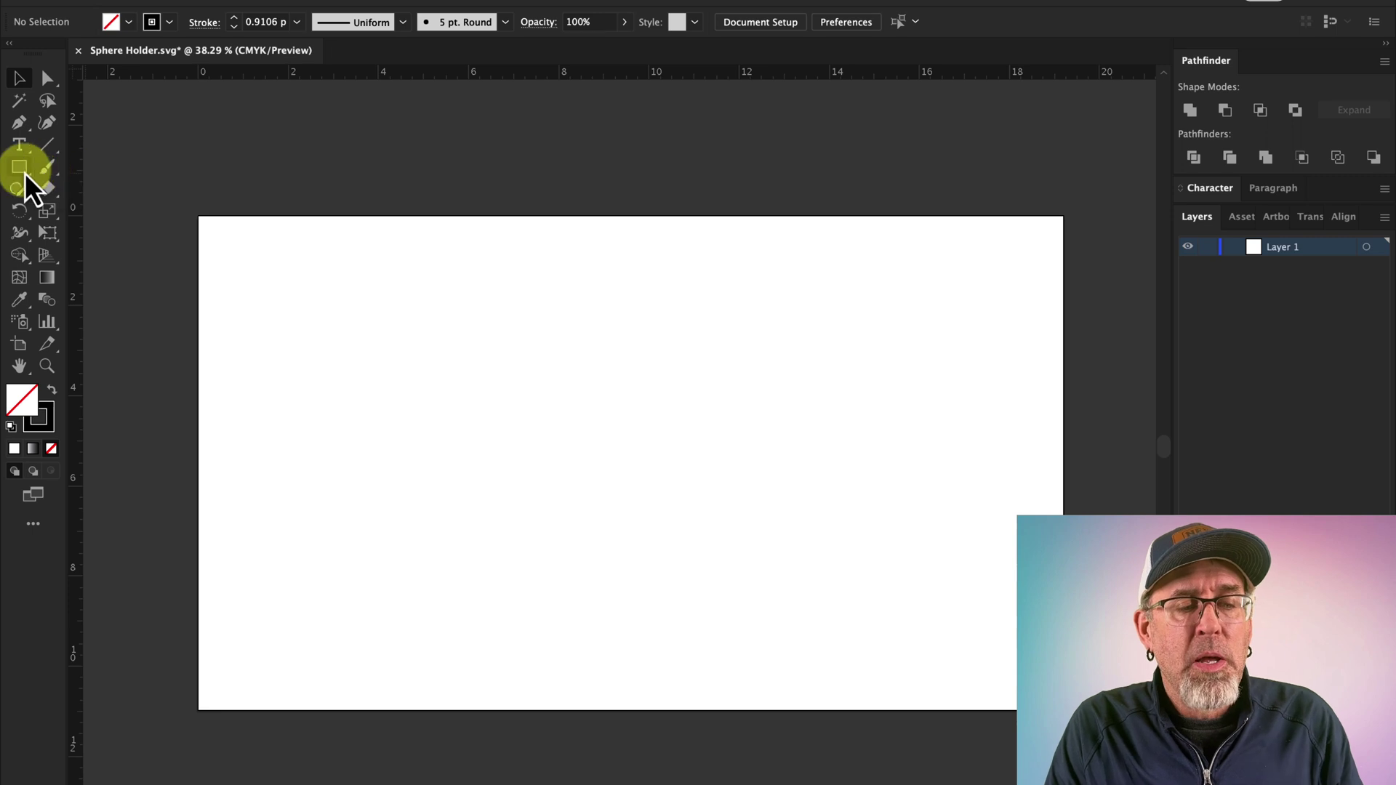
# Draw a circle sized exactly 6 in by 6 in, then shift it slightly right.
pyautogui.moveTo(25, 174); pyautogui.dragTo(69, 209)
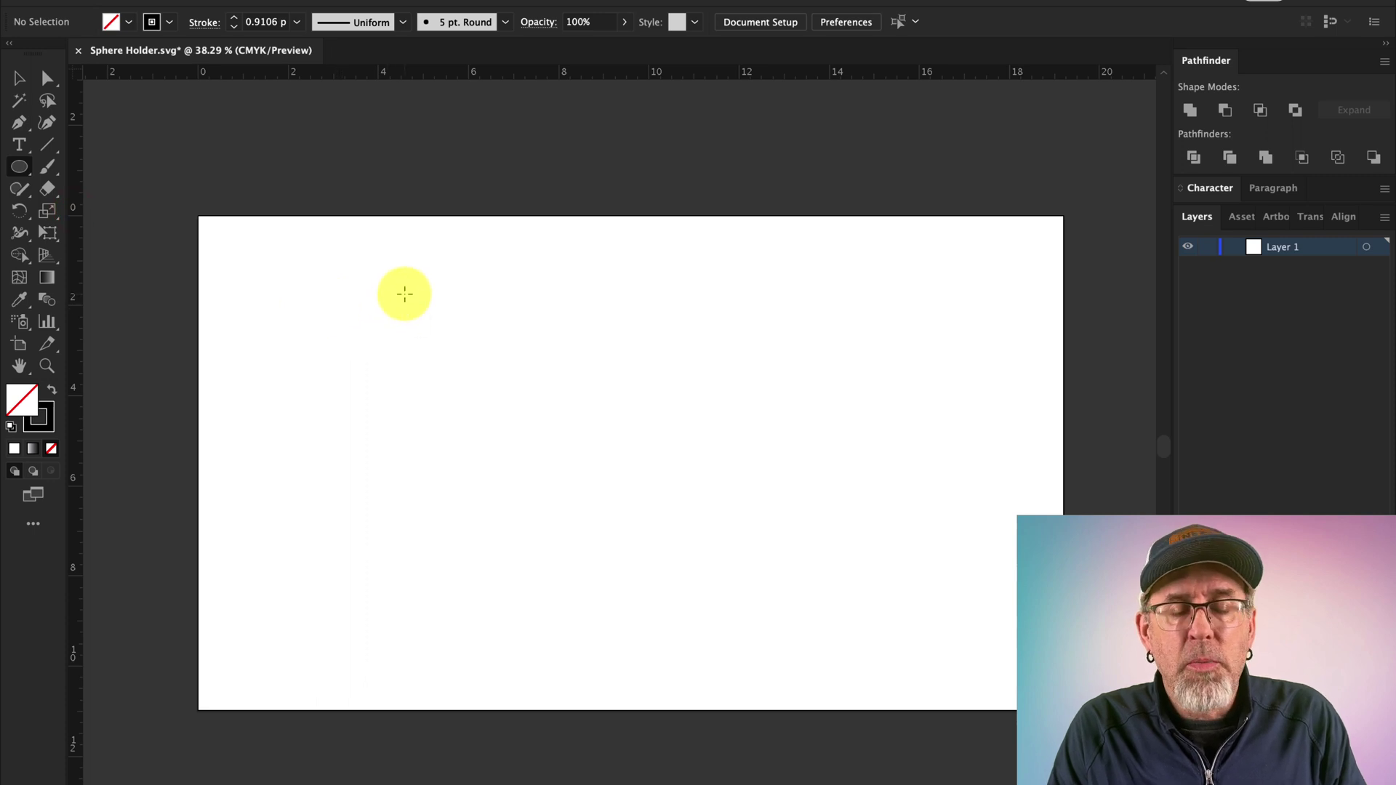
pyautogui.moveTo(404, 294); pyautogui.dragTo(679, 584)
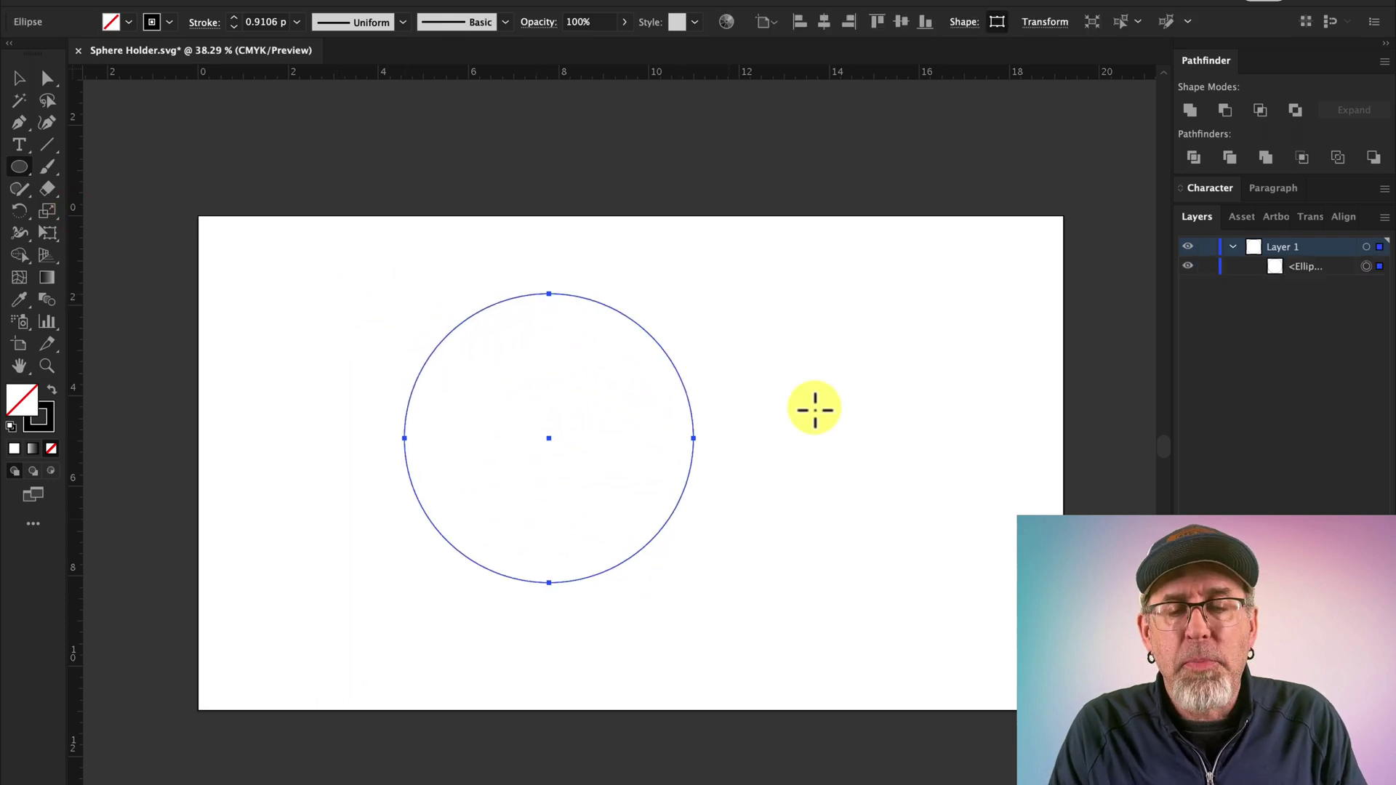
pyautogui.click(1045, 22)
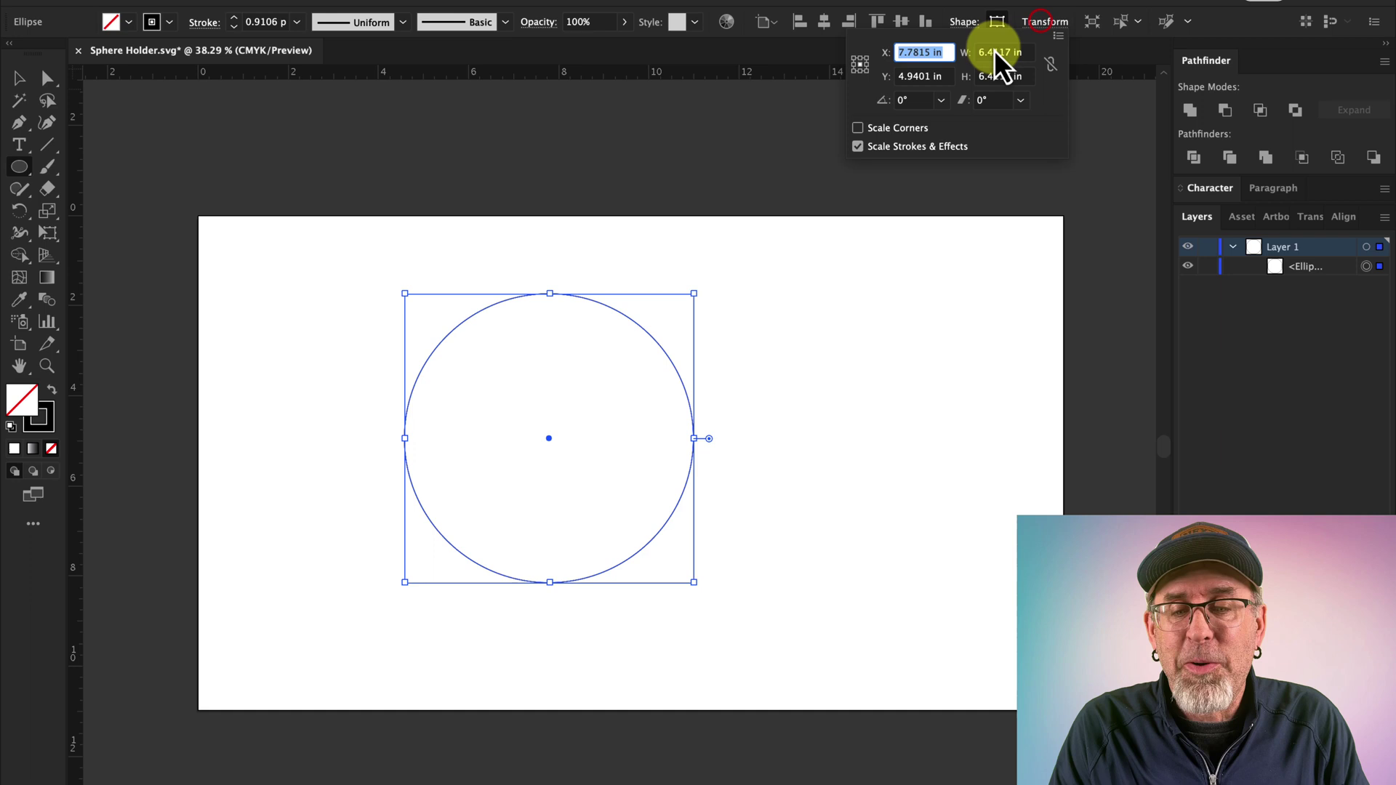
pyautogui.doubleClick(991, 52)
pyautogui.write('6')
pyautogui.press('Tab')
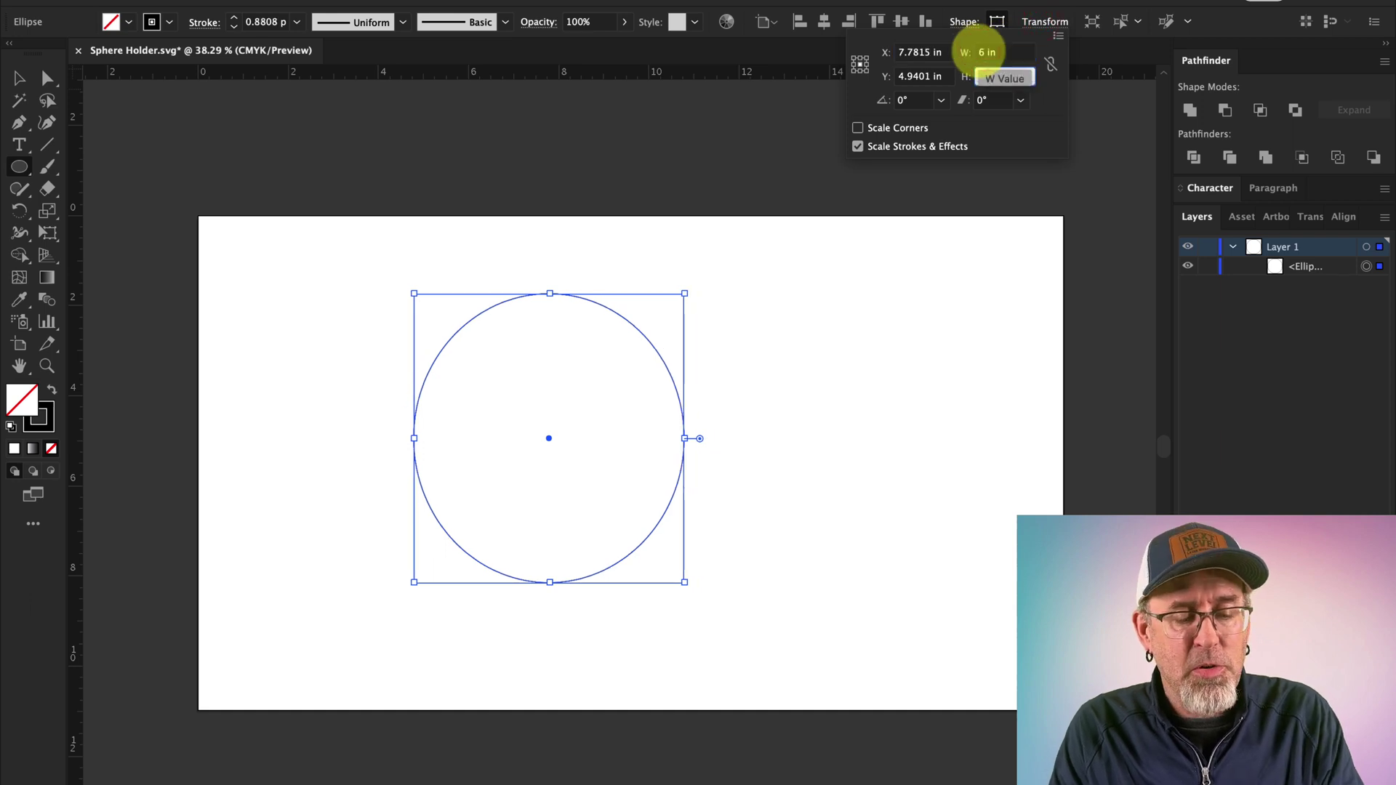
pyautogui.write('6')
pyautogui.press('Tab')
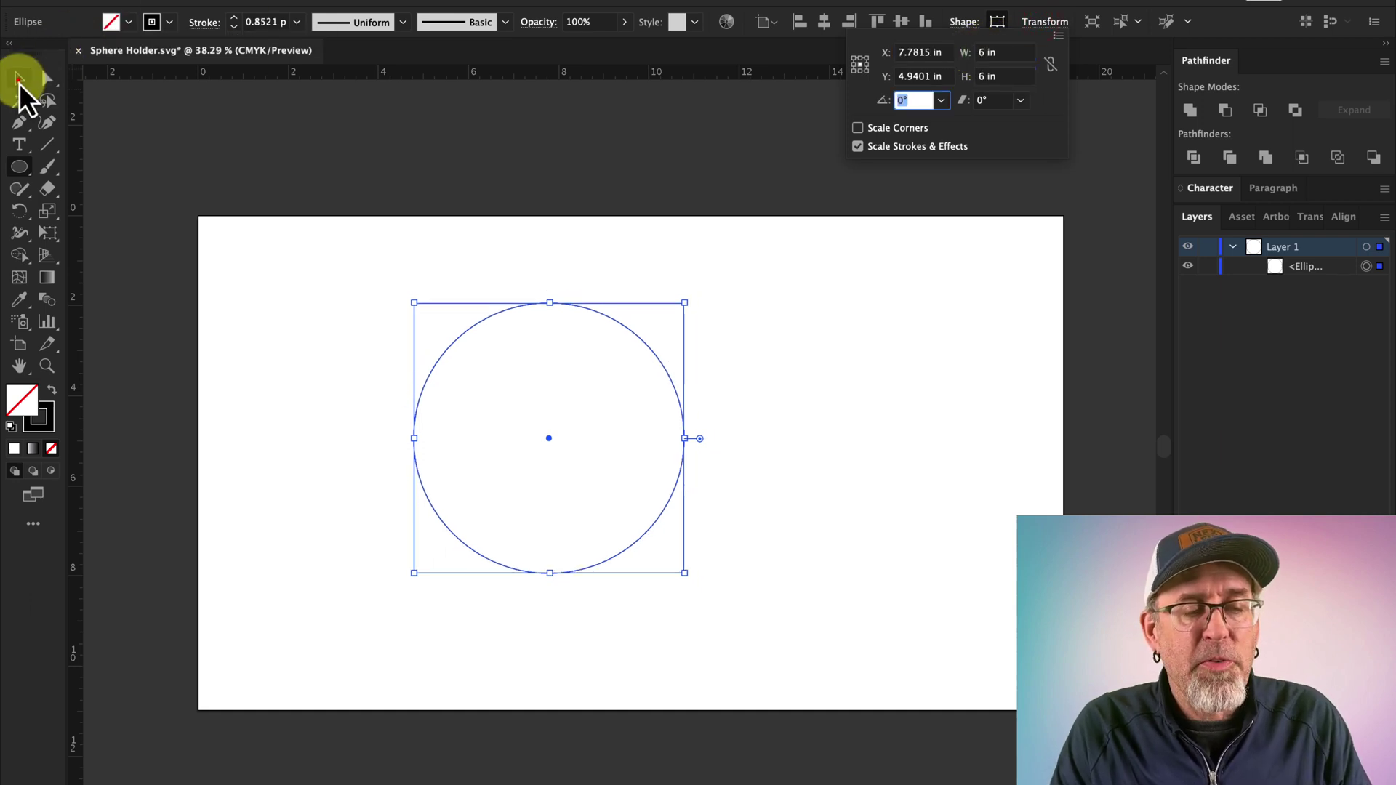
pyautogui.press('Return')
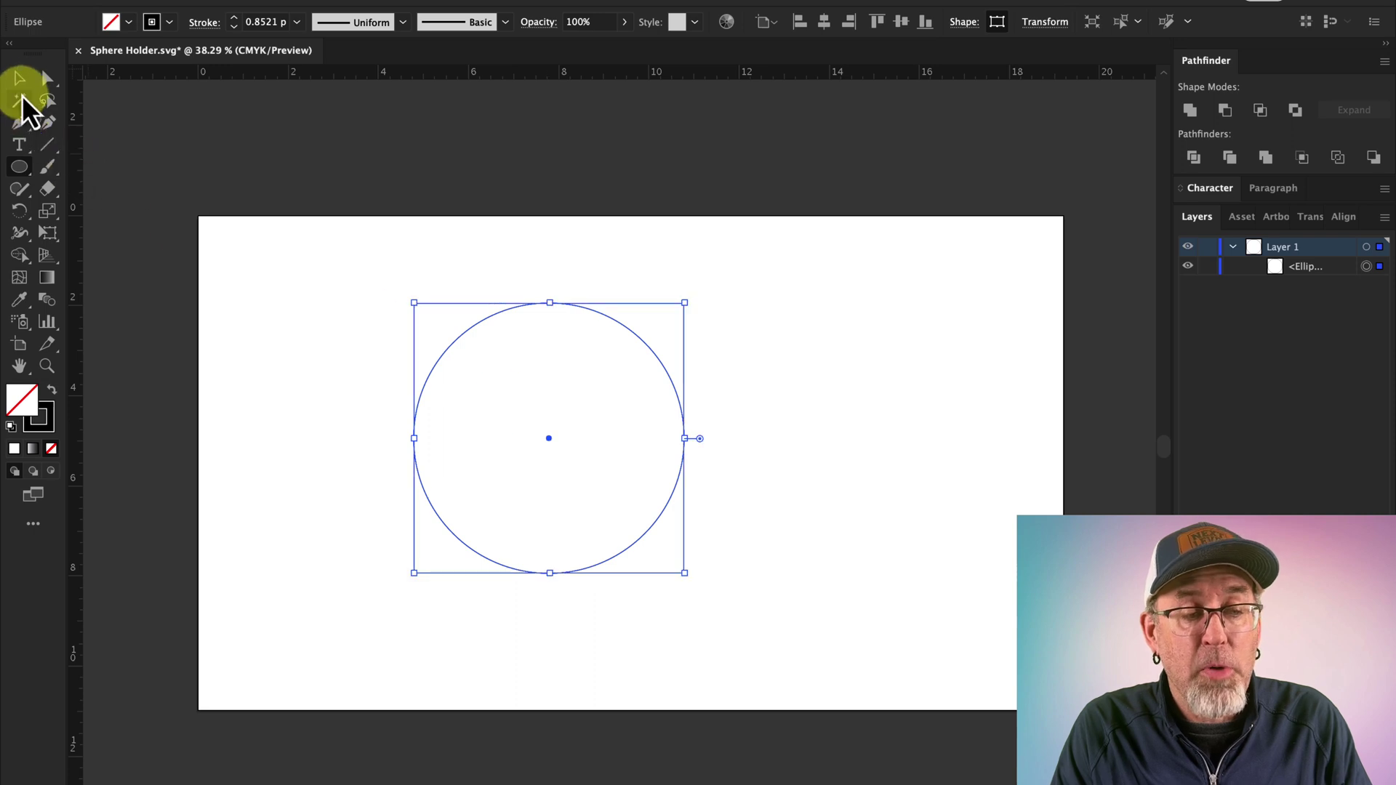
pyautogui.click(19, 77)
pyautogui.moveTo(551, 439); pyautogui.dragTo(602, 445)
# Draw a wide rectangle spanning across the bottom of the circle.
pyautogui.scroll(1, 517, 446)
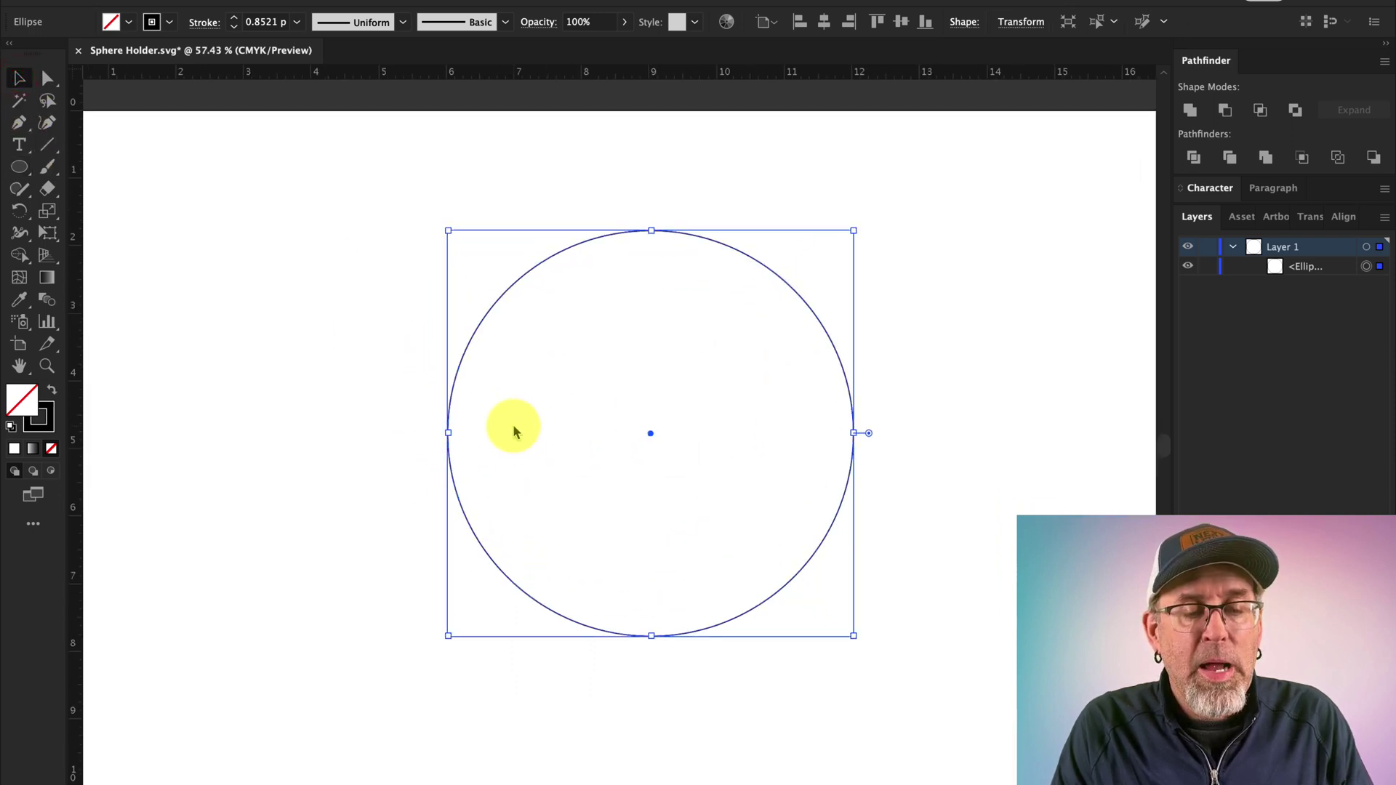
pyautogui.hscroll(3, 513, 430)
pyautogui.click(18, 170)
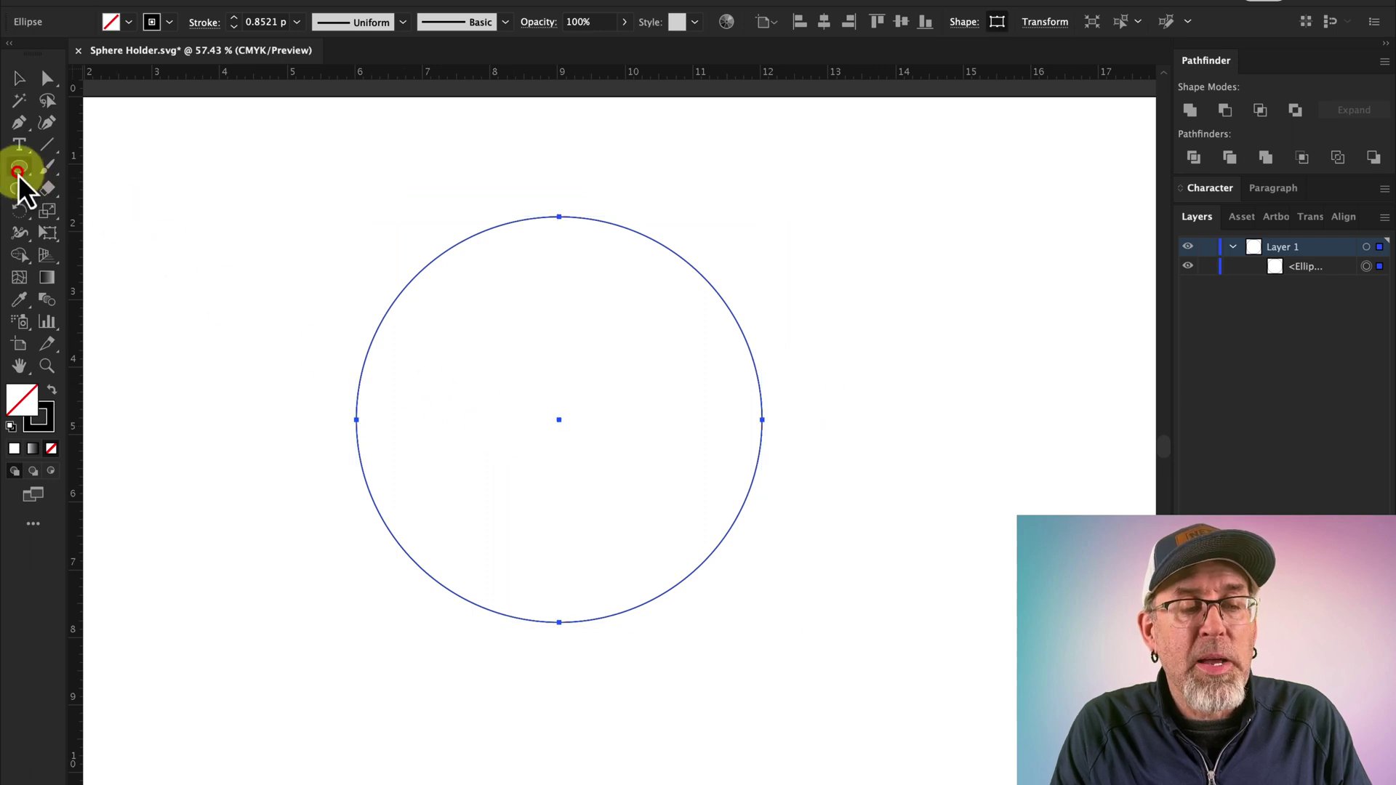
pyautogui.moveTo(18, 176); pyautogui.dragTo(67, 169)
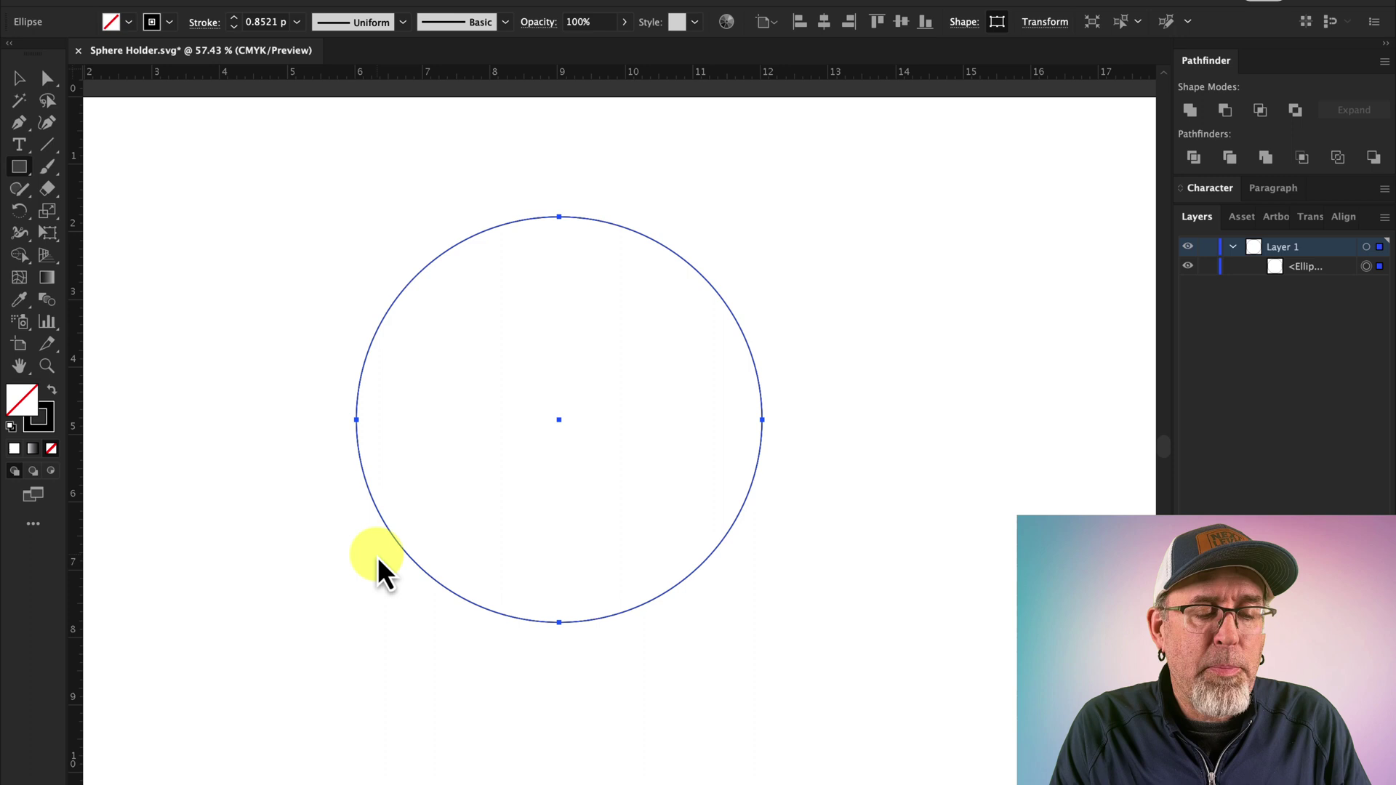
pyautogui.moveTo(371, 552); pyautogui.dragTo(750, 632)
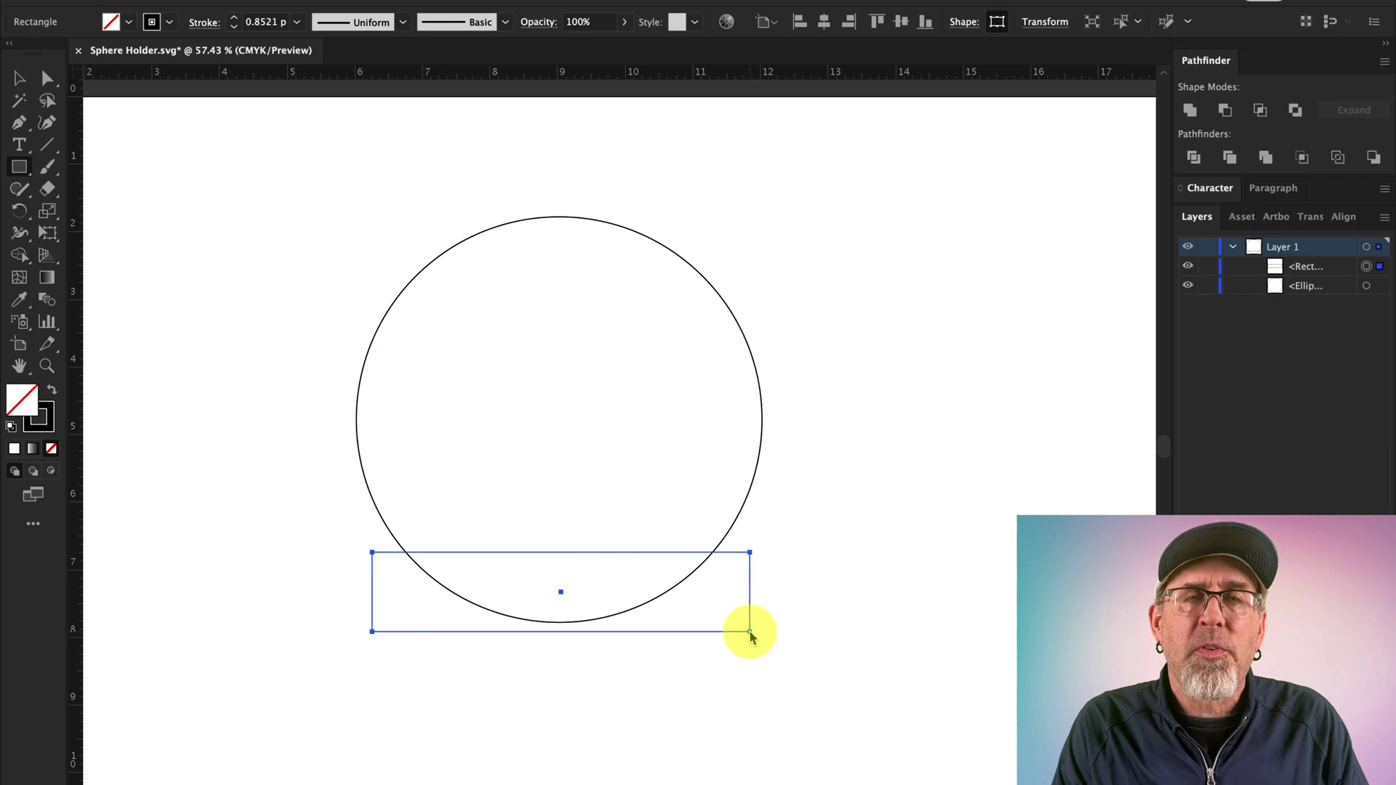
# Nudge the rectangle slightly lower, then deselect it.
pyautogui.click(19, 78)
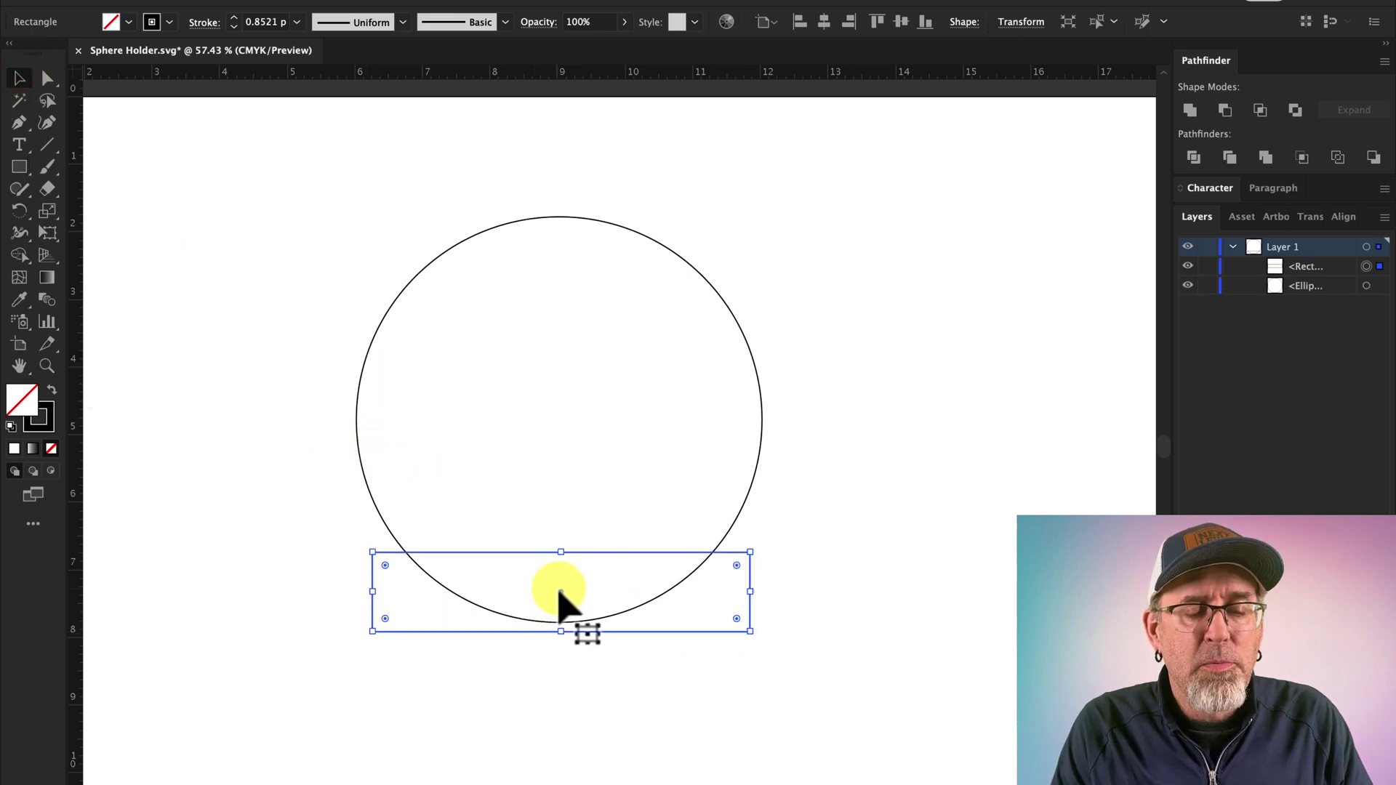
pyautogui.moveTo(561, 593); pyautogui.dragTo(564, 610)
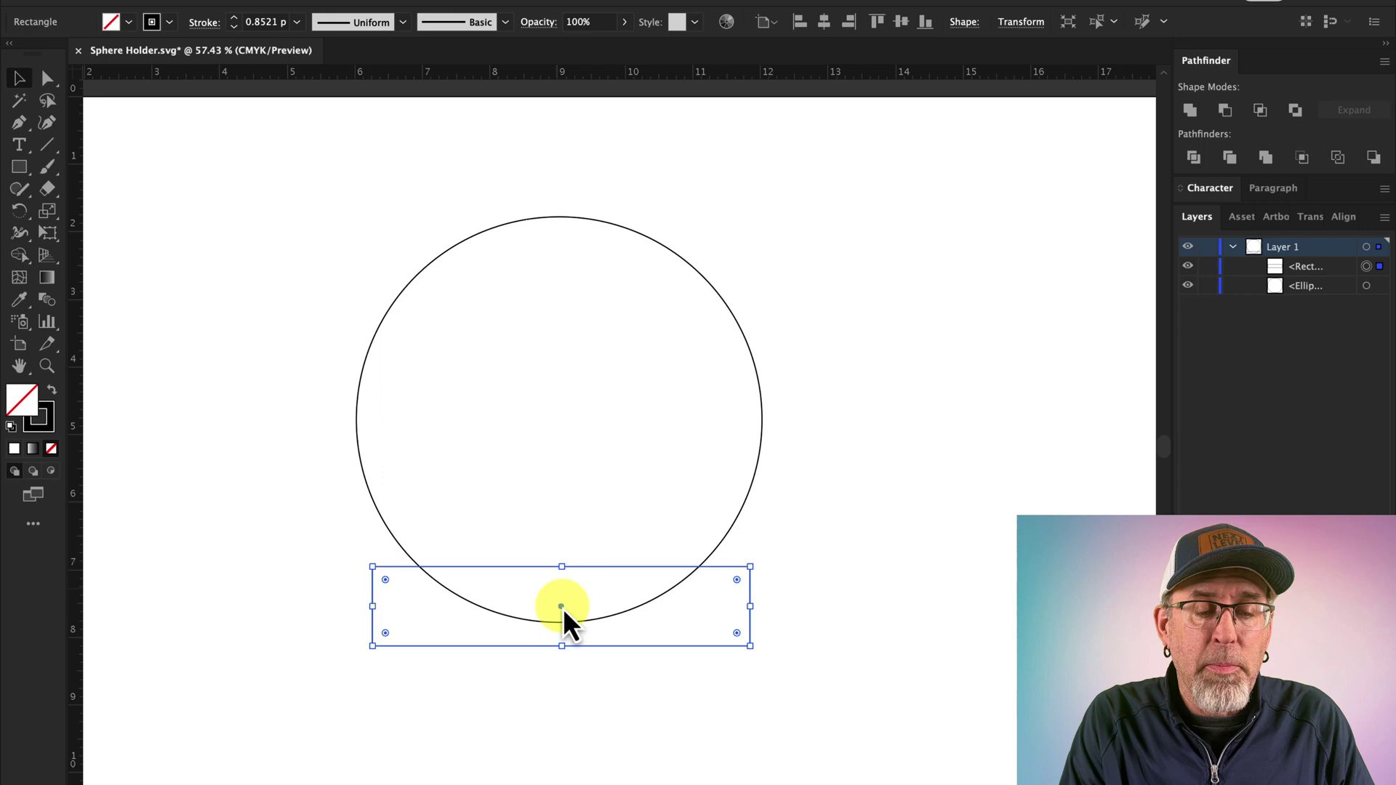
pyautogui.scroll(3, 564, 609)
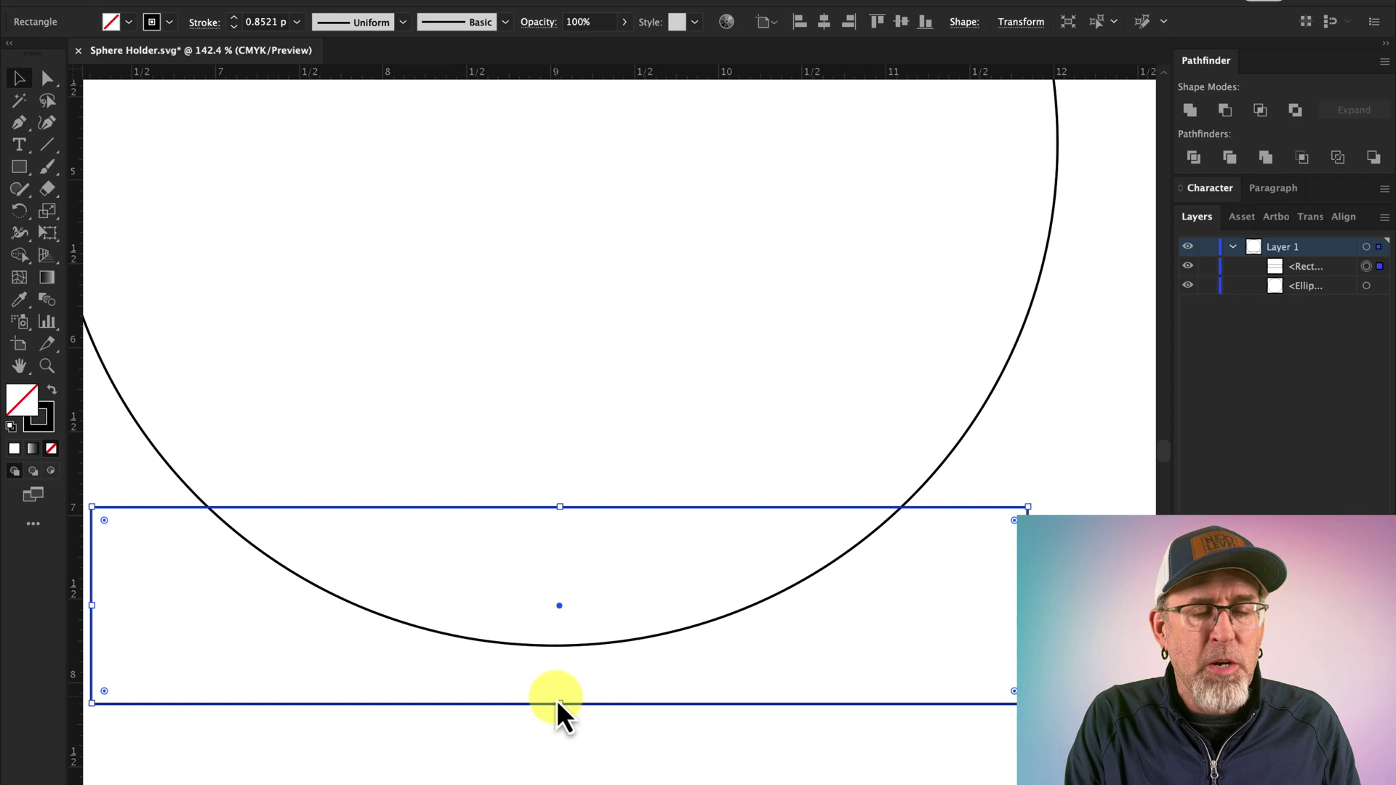
pyautogui.scroll(-2, 536, 662)
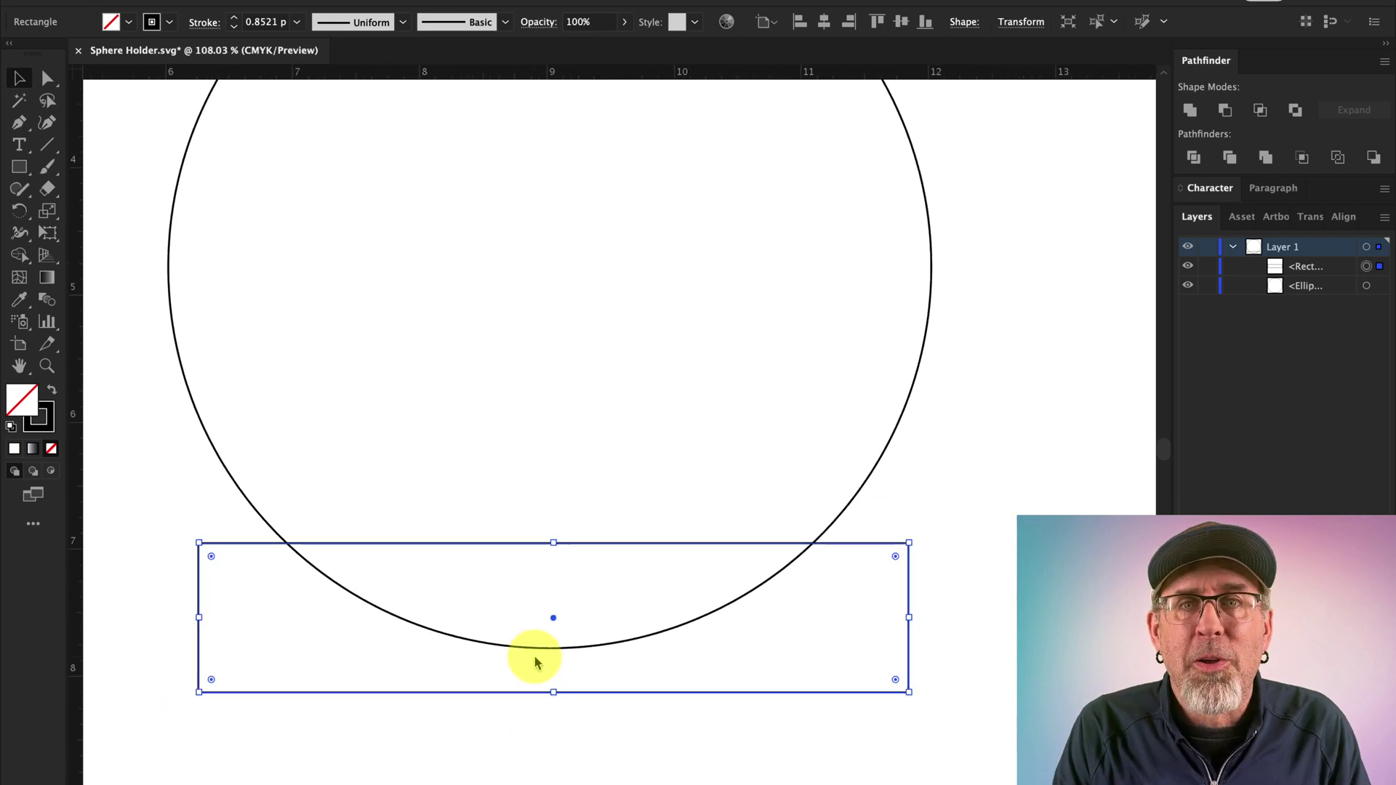
pyautogui.scroll(-1, 536, 665)
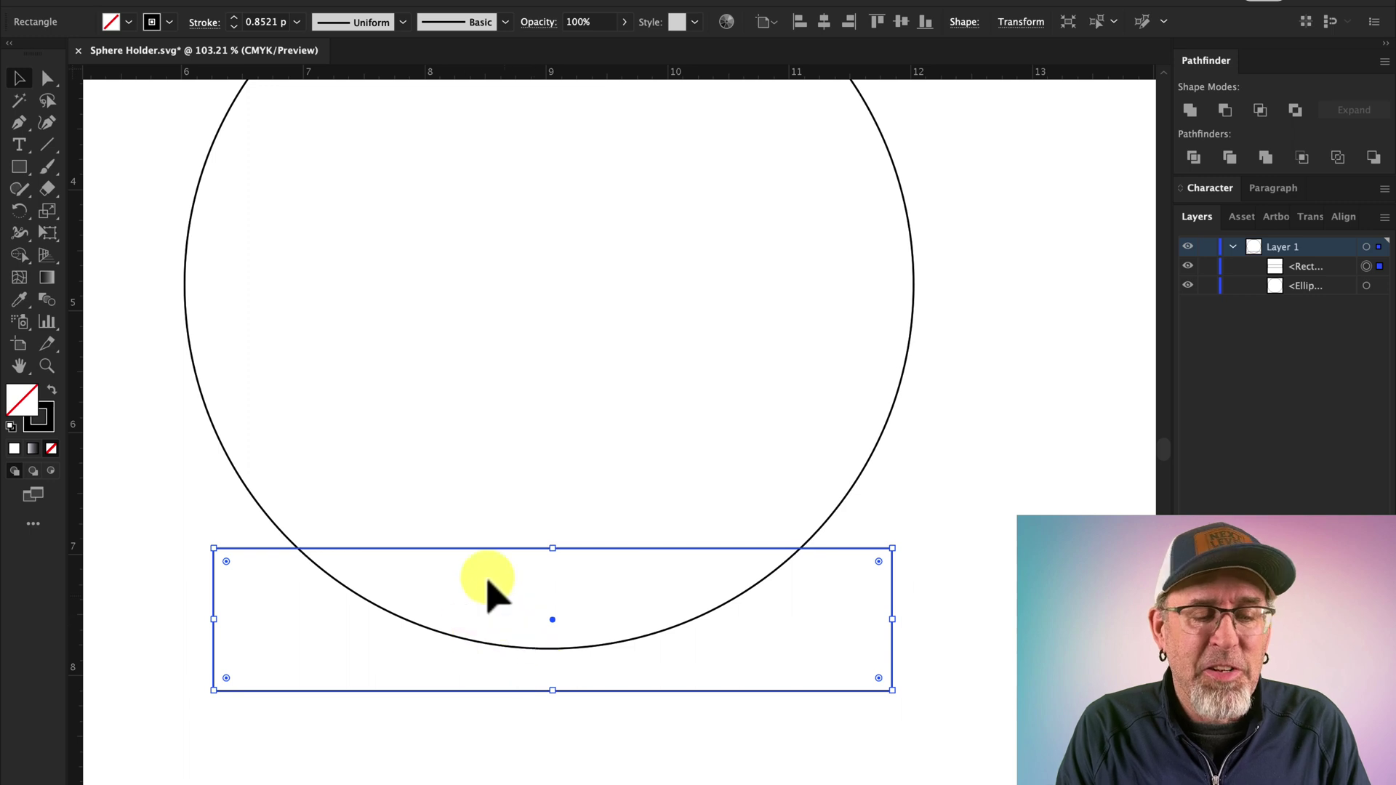
pyautogui.click(194, 488)
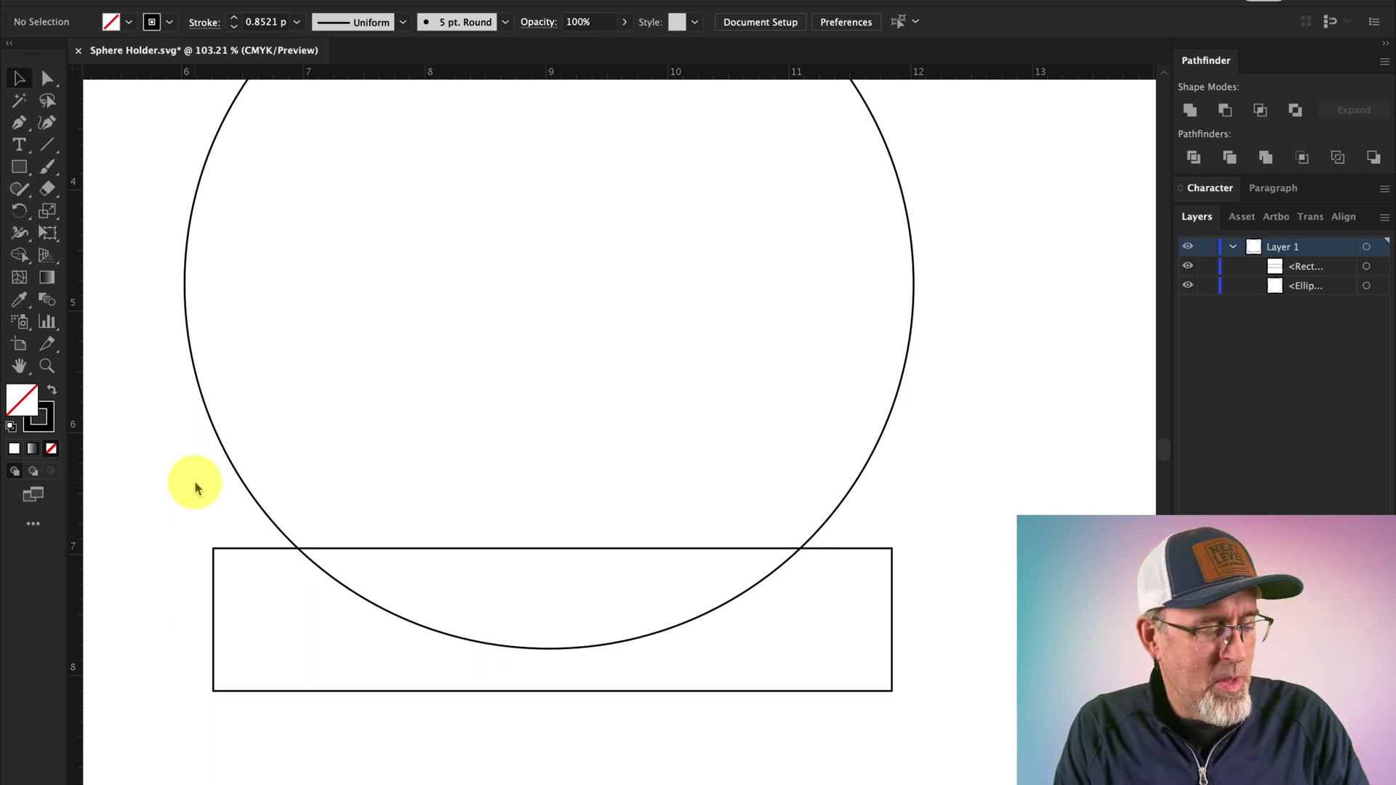
# Align the circle and rectangle on their horizontal centres, then reselect both shapes.
pyautogui.click(160, 407)
pyautogui.moveTo(160, 407); pyautogui.dragTo(542, 694)
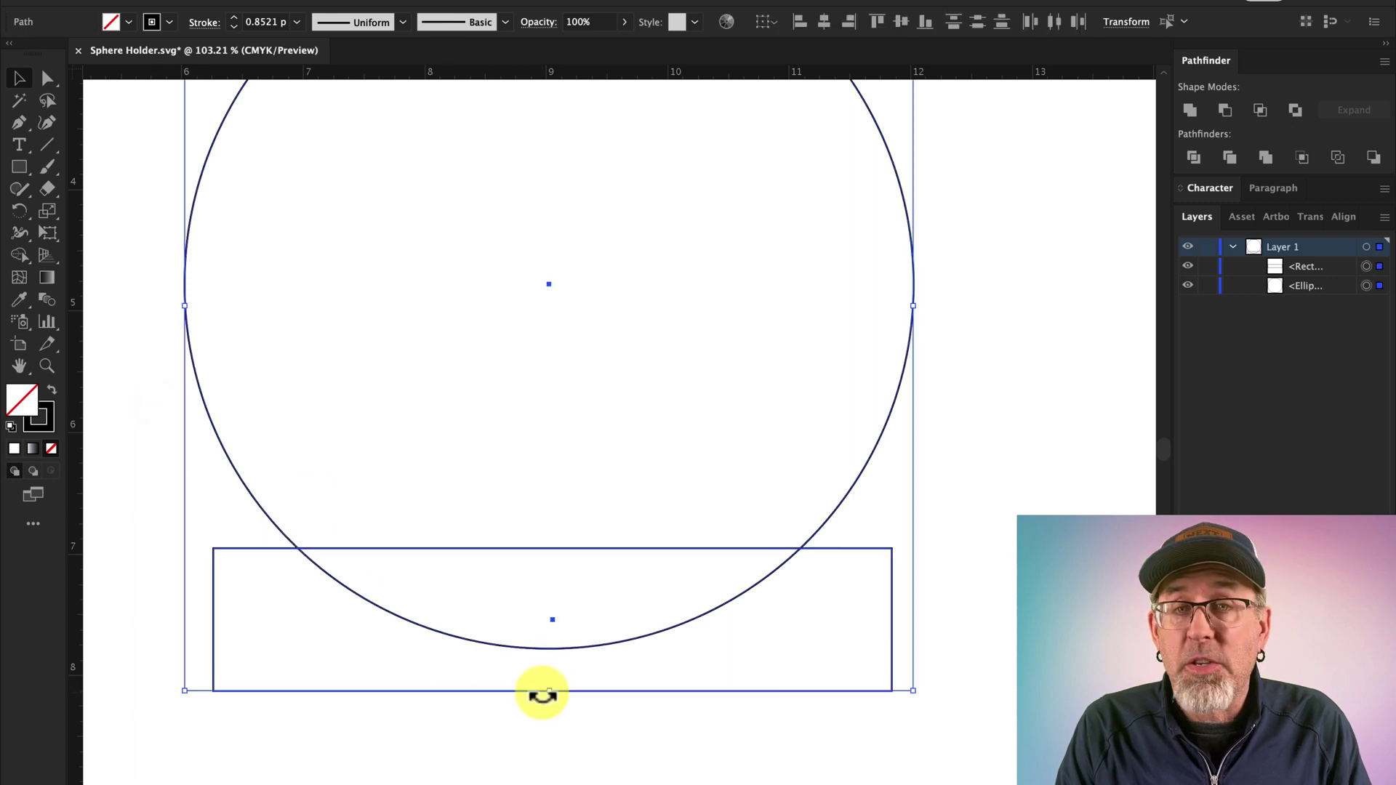
pyautogui.click(823, 23)
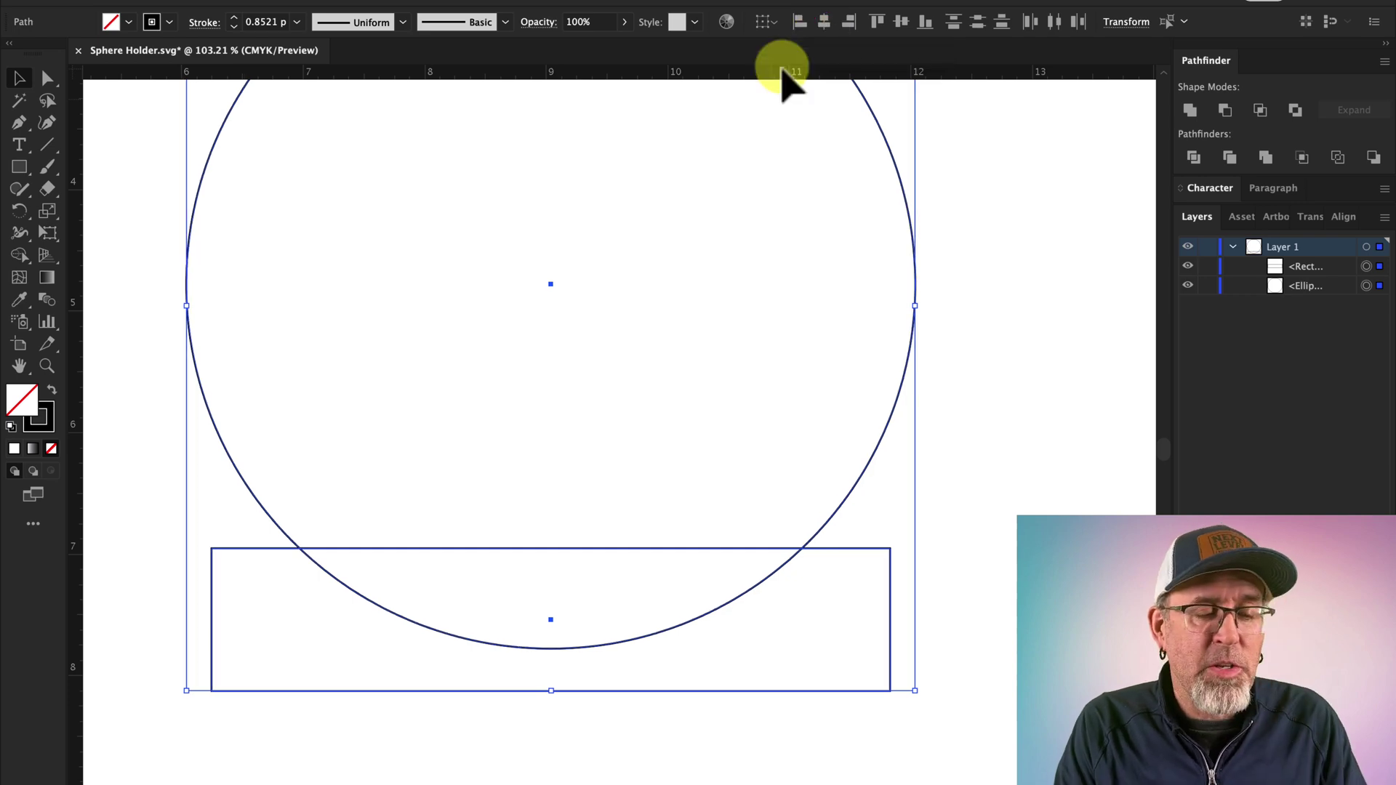
pyautogui.click(162, 505)
pyautogui.scroll(-3, 162, 504)
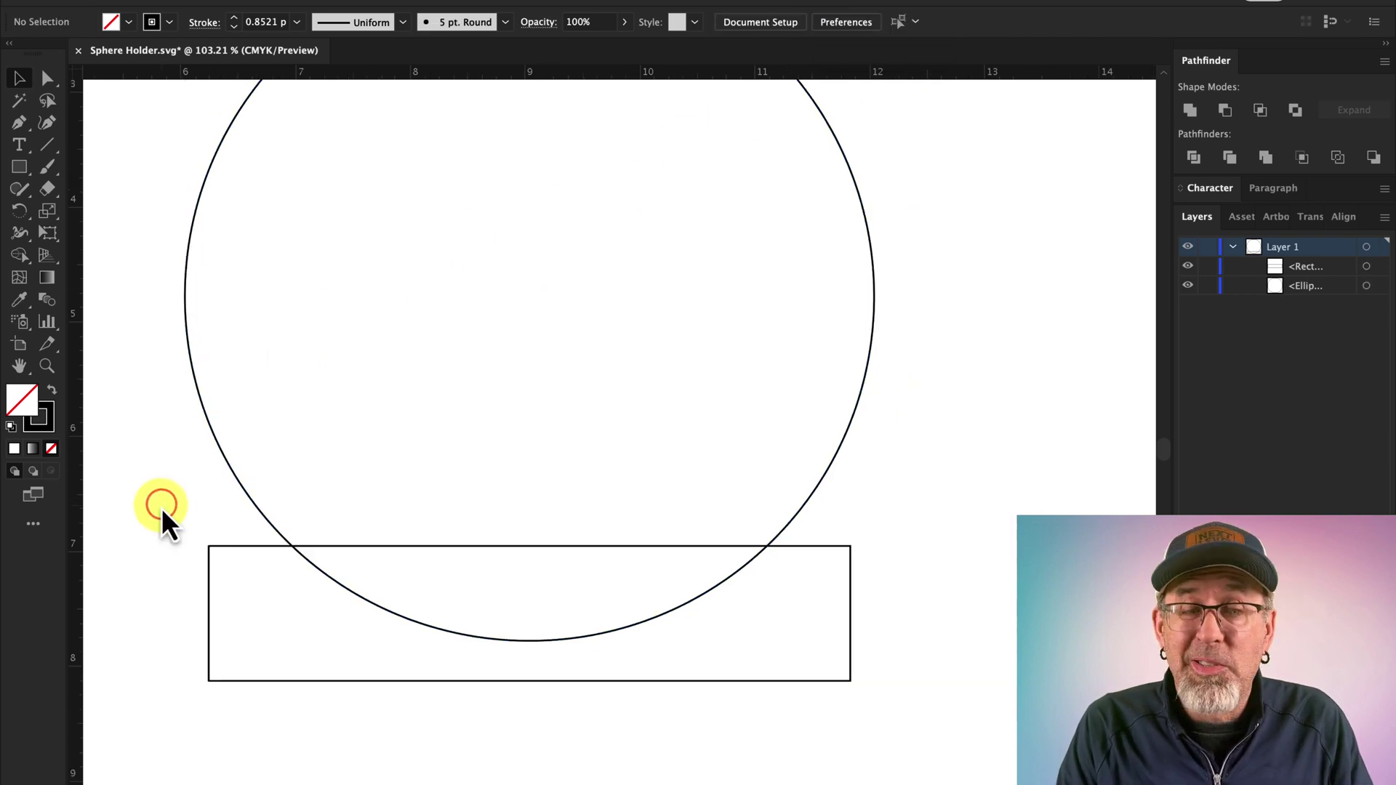
pyautogui.scroll(-2, 161, 518)
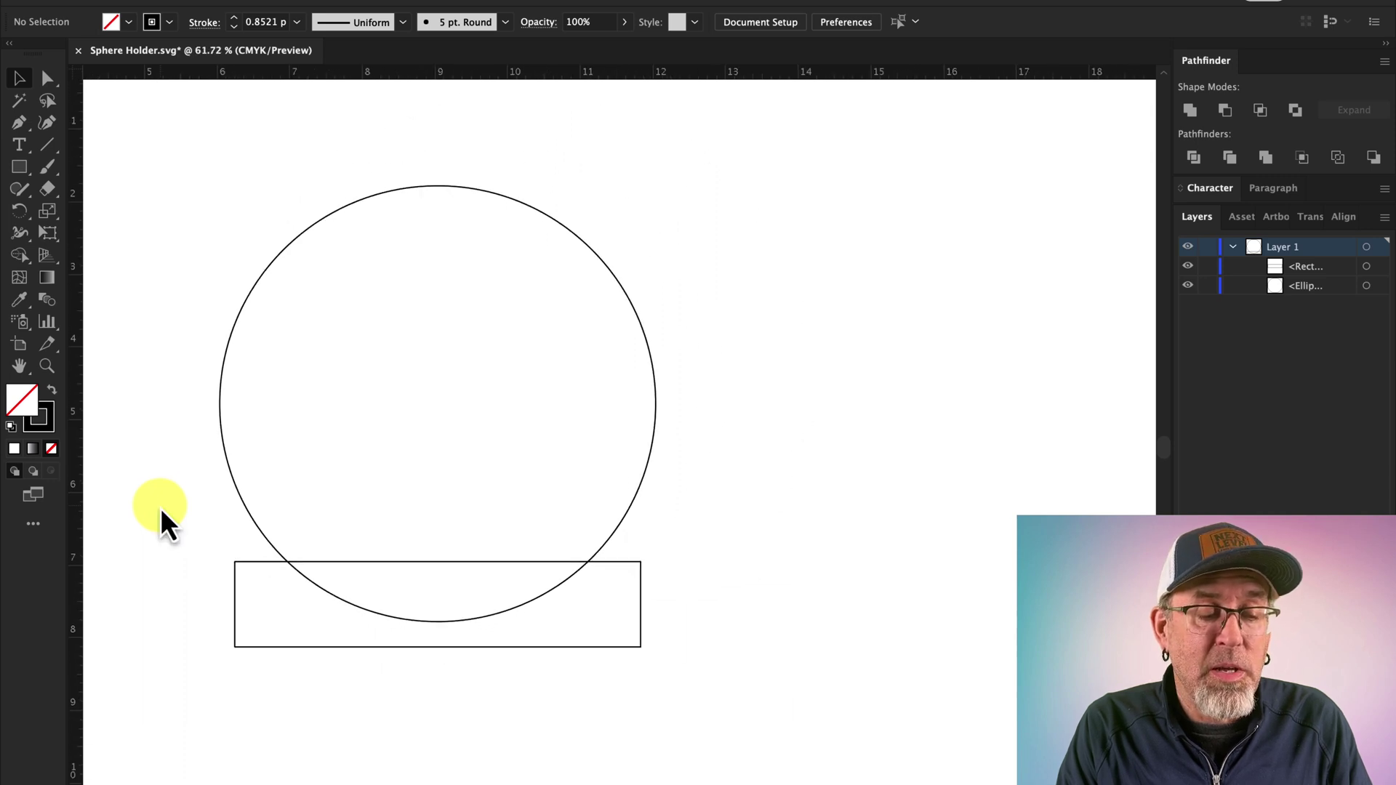
pyautogui.hscroll(-4, 162, 521)
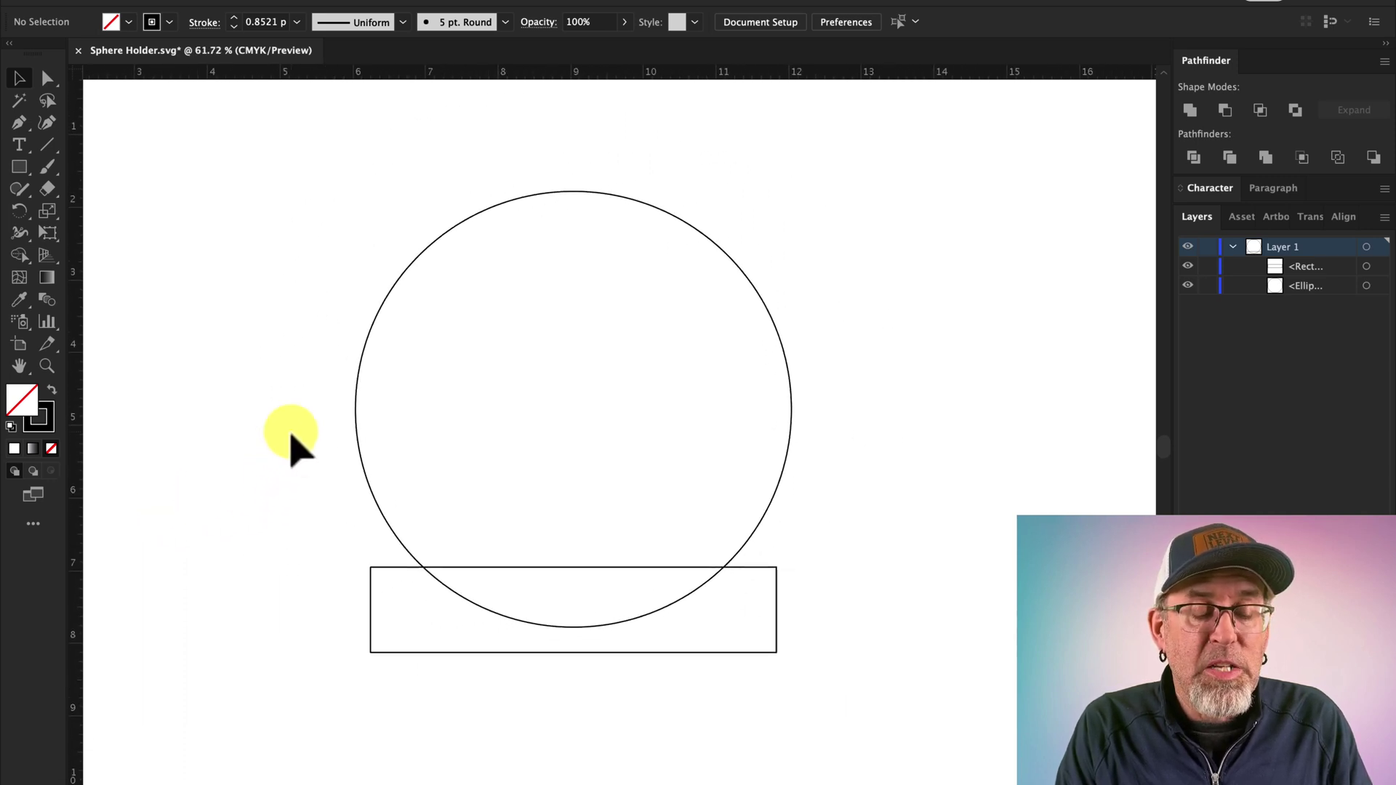
pyautogui.moveTo(293, 413); pyautogui.dragTo(825, 690)
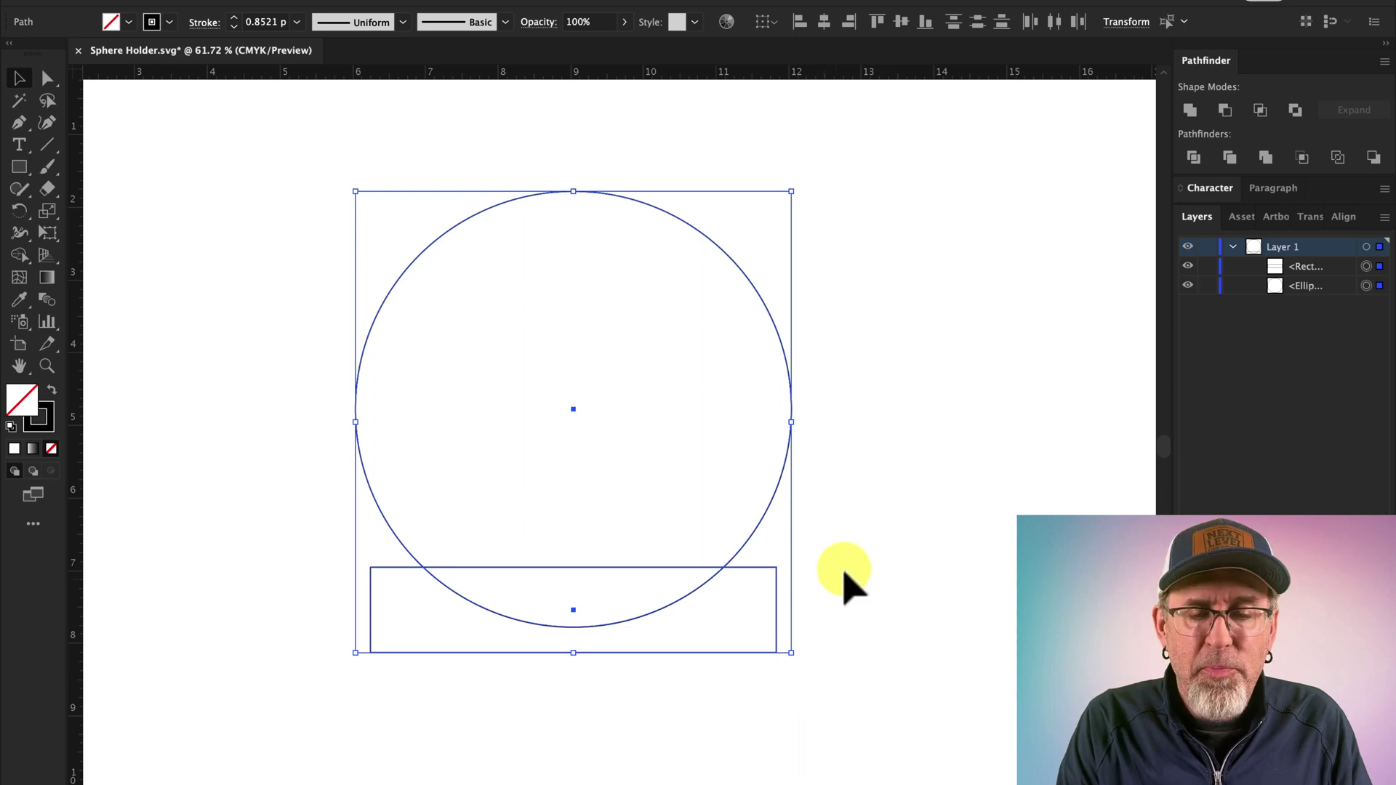
# Subtract the circle from the rectangle, leaving a curved scoop in its top.
pyautogui.click(1225, 110)
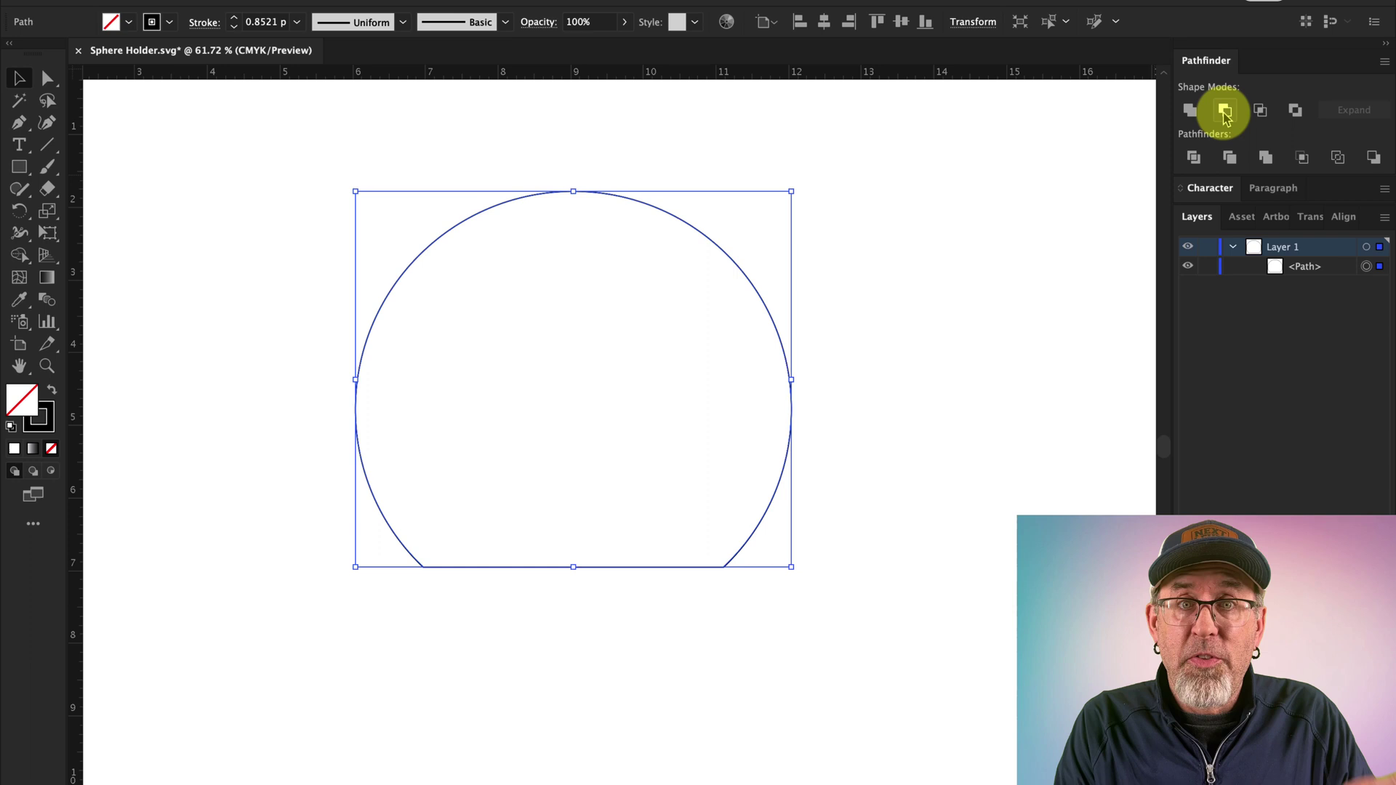
pyautogui.hotkey('ctrl', 'z')
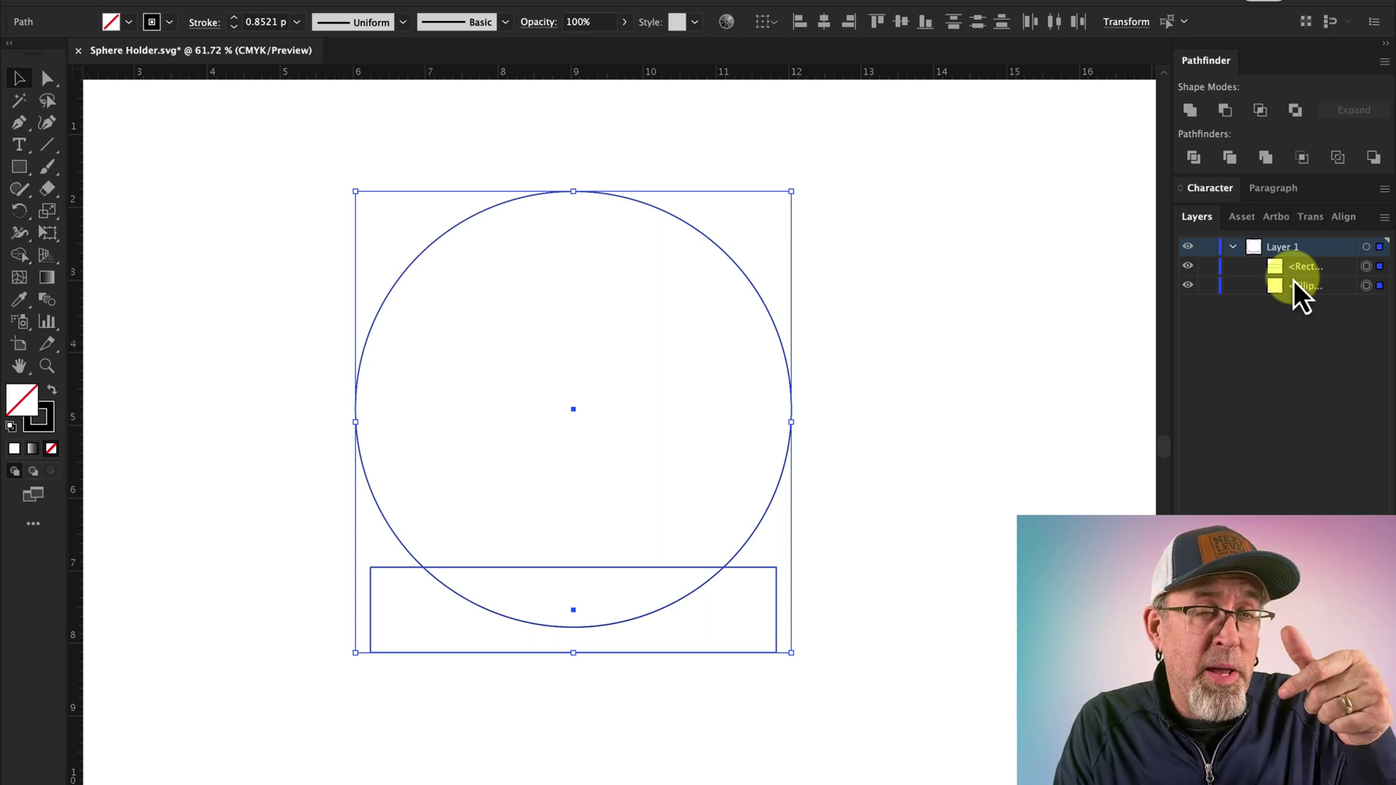
pyautogui.click(1374, 161)
# Move the scooped piece higher up the artboard.
pyautogui.click(648, 391)
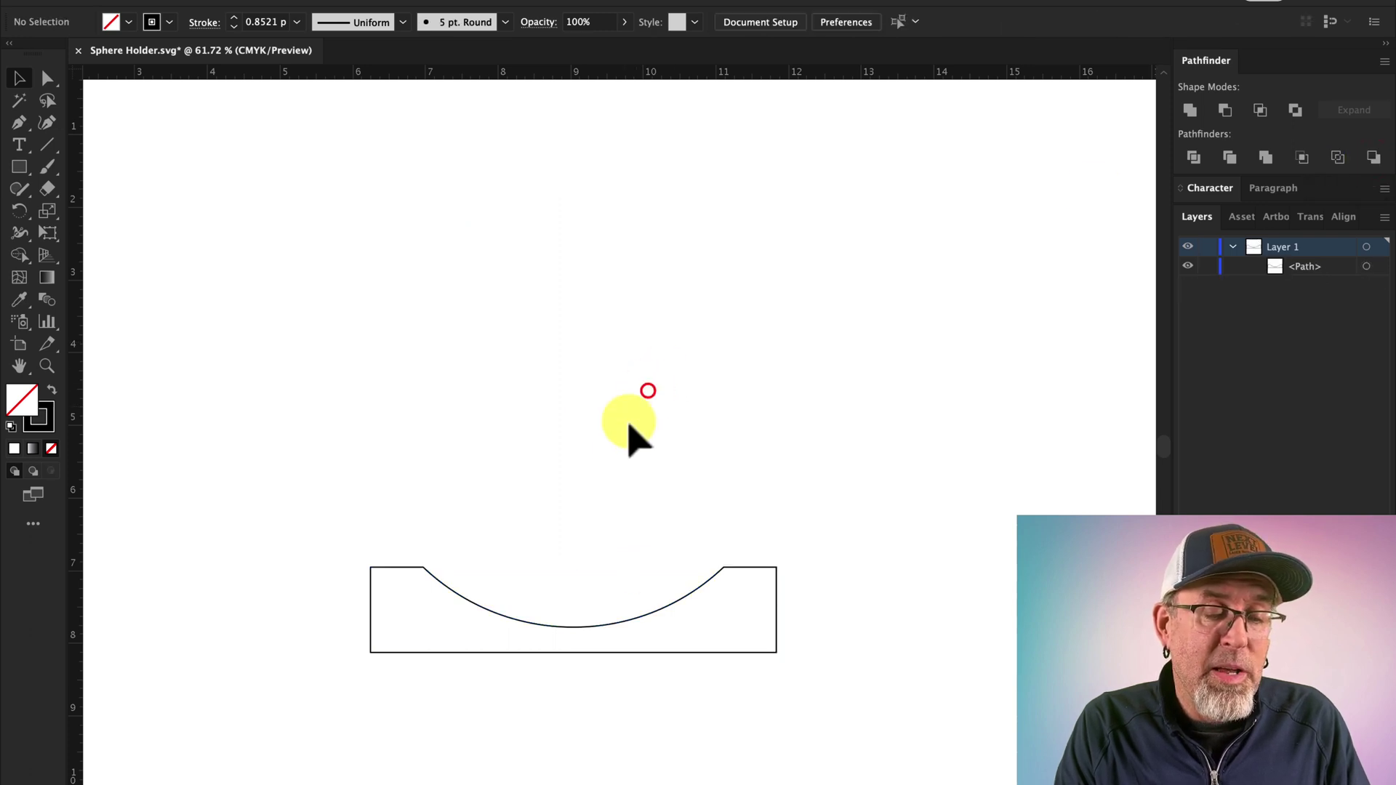
pyautogui.click(559, 627)
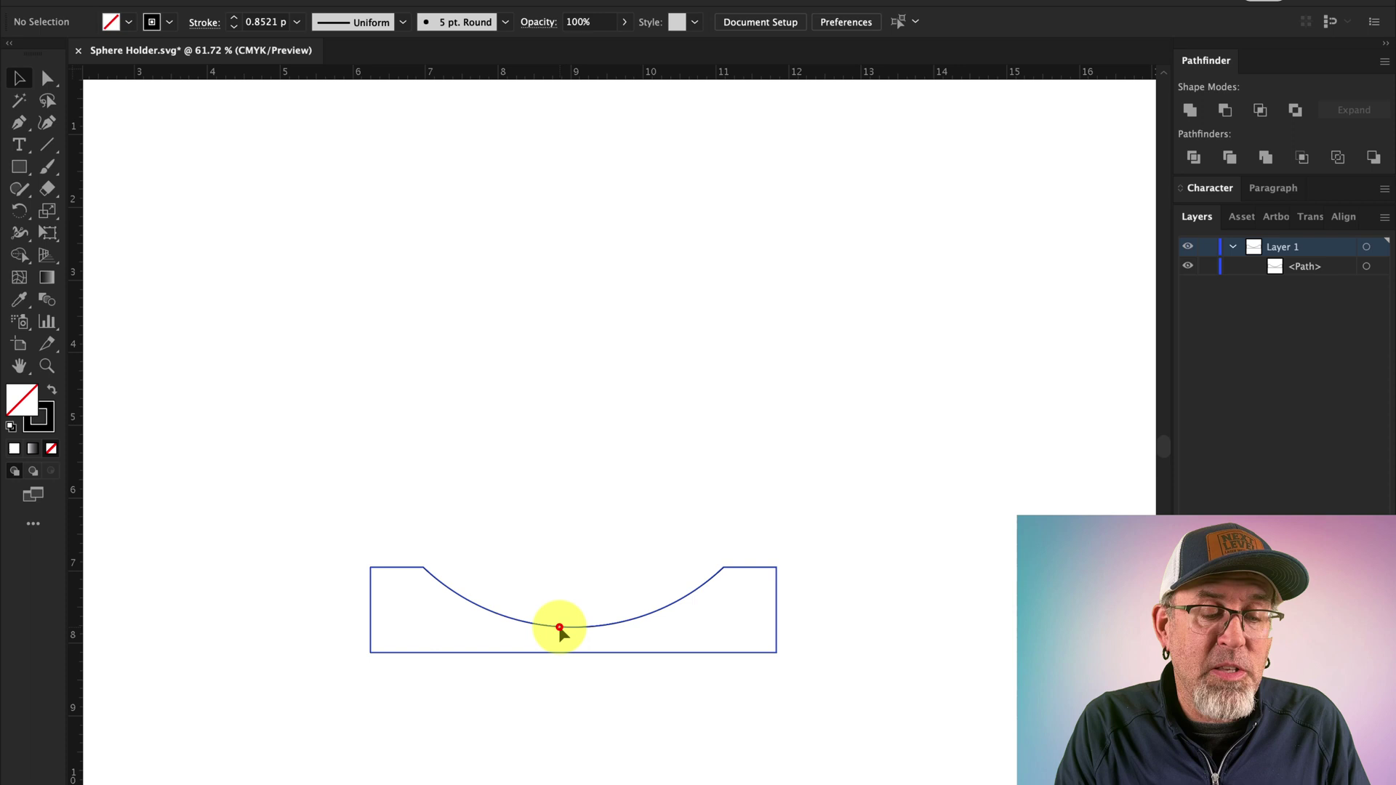
pyautogui.moveTo(559, 630); pyautogui.dragTo(611, 384)
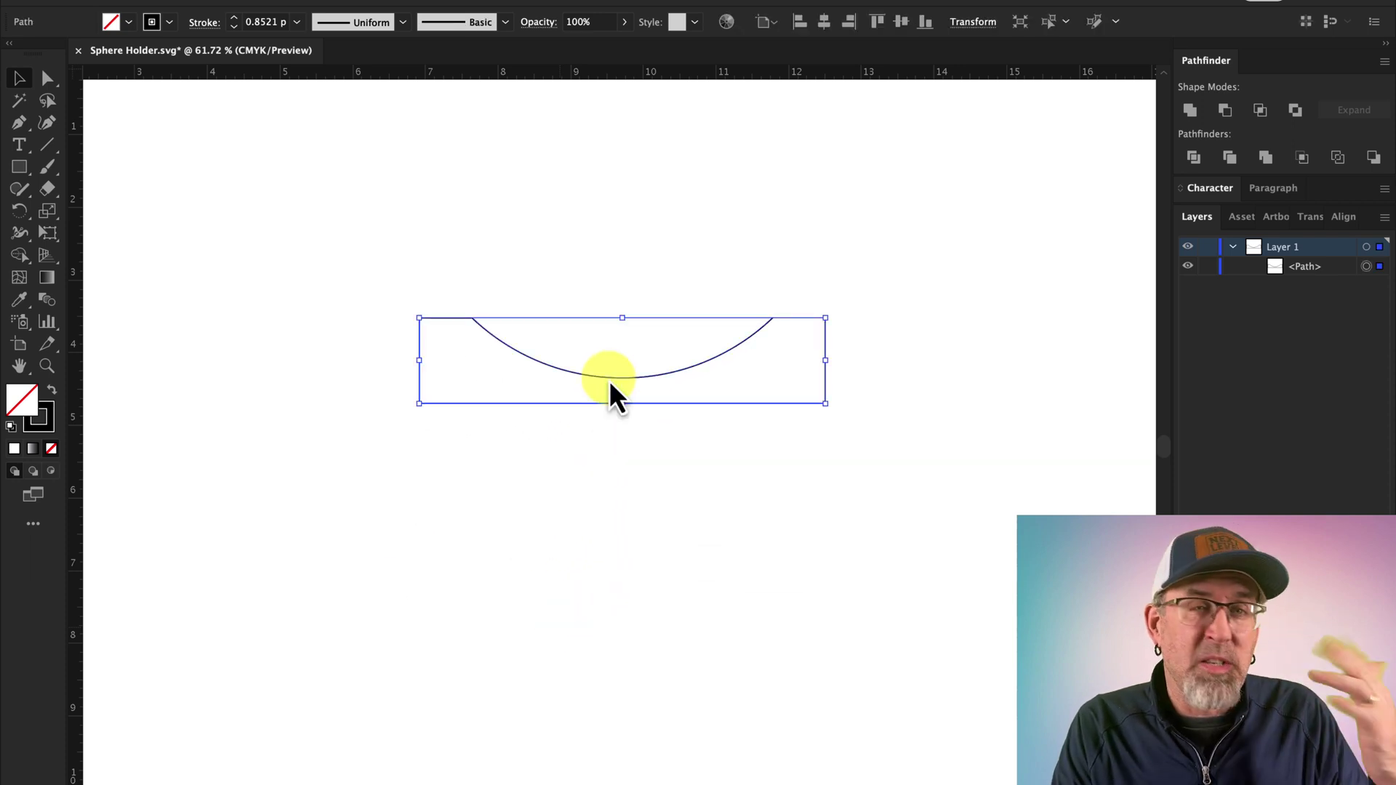
pyautogui.scroll(3, 599, 410)
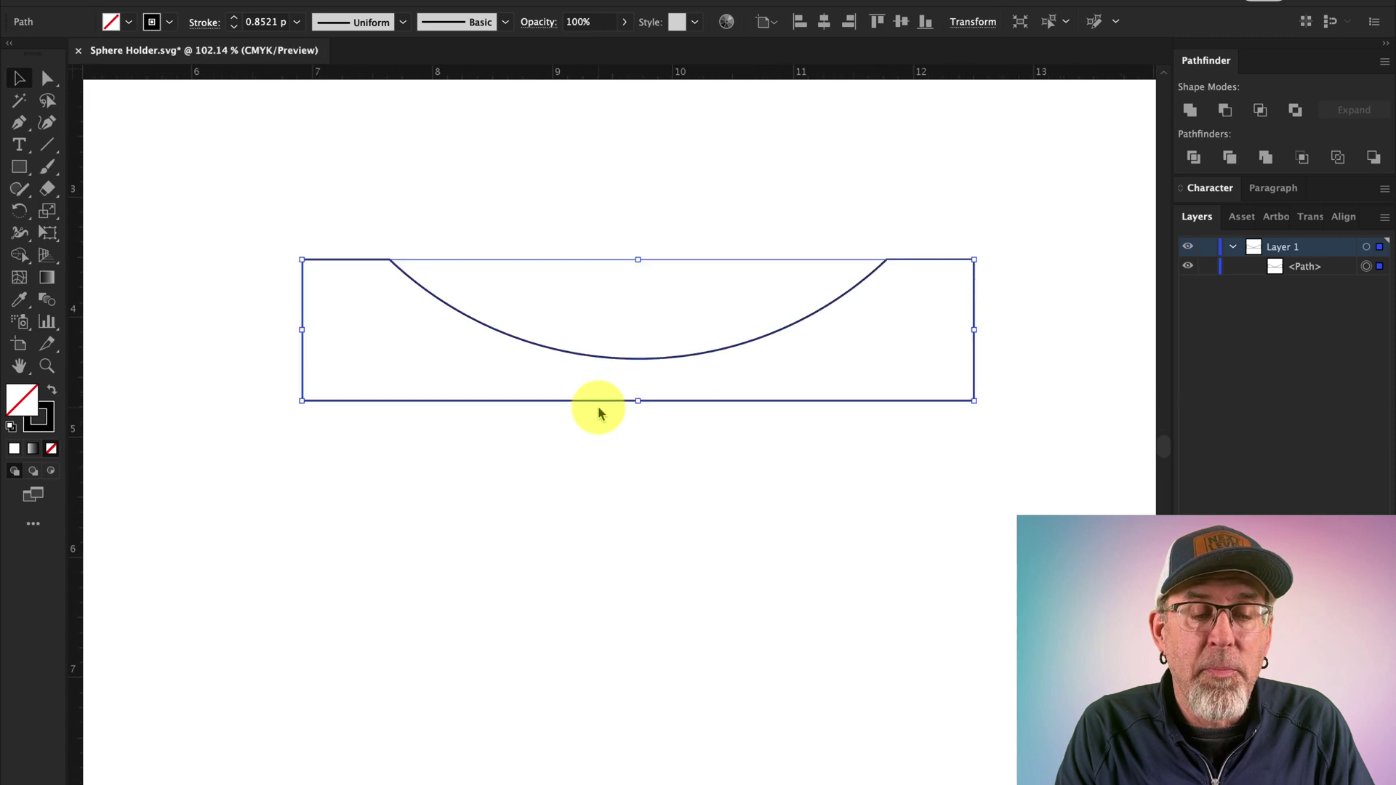
pyautogui.hscroll(1, 599, 411)
# Copy and paste the scooped piece, placing the duplicate just below the original.
pyautogui.hotkey('ctrl', 'c')
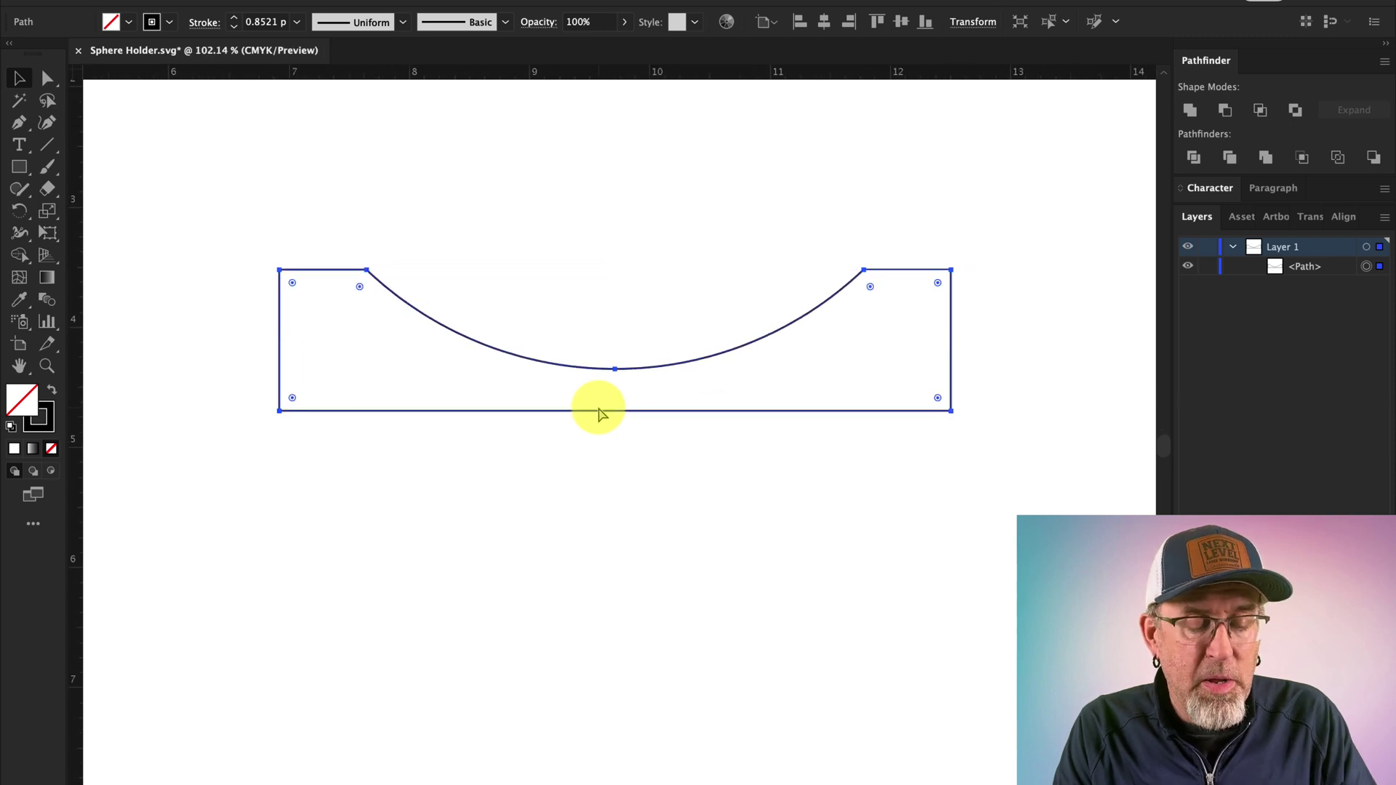
pyautogui.hotkey('ctrl', 'v')
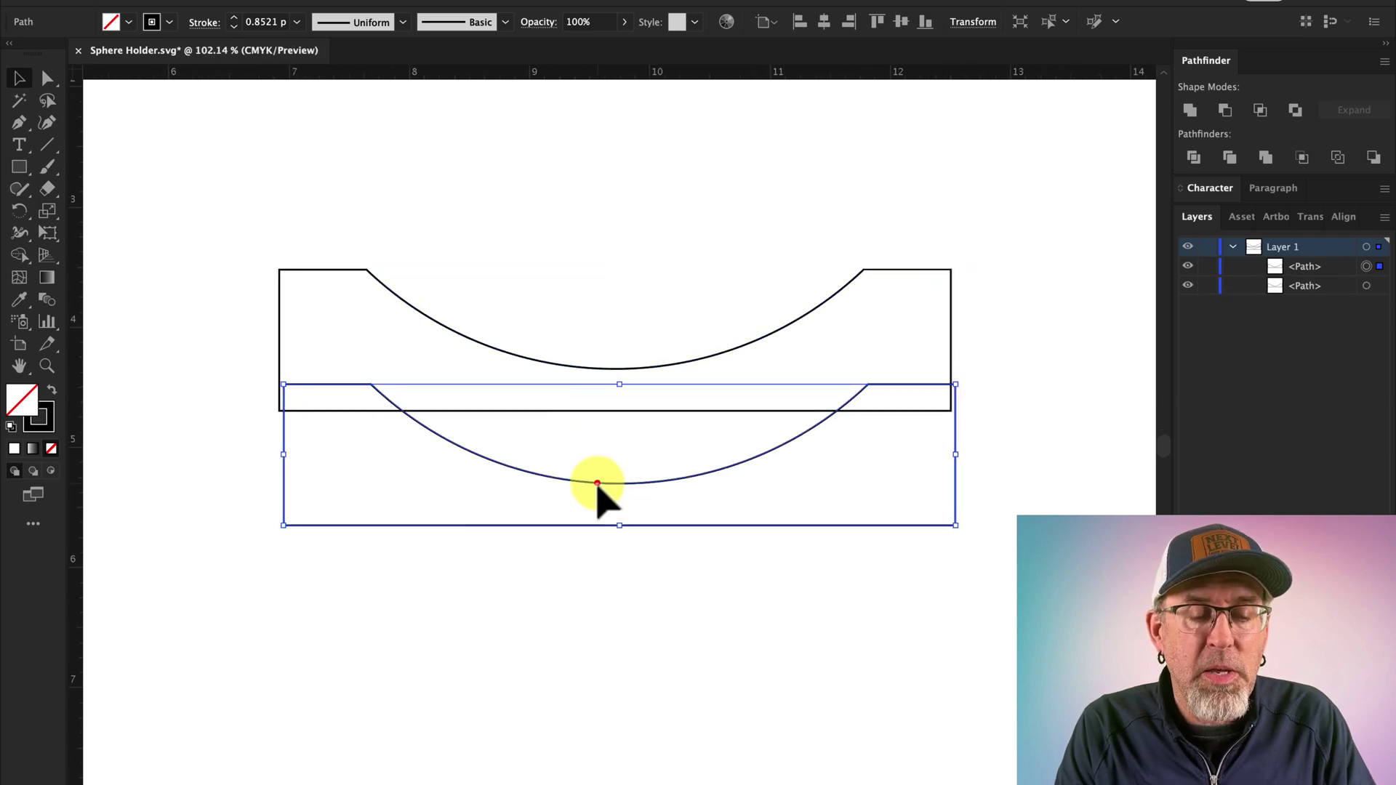
pyautogui.moveTo(597, 483); pyautogui.dragTo(590, 550)
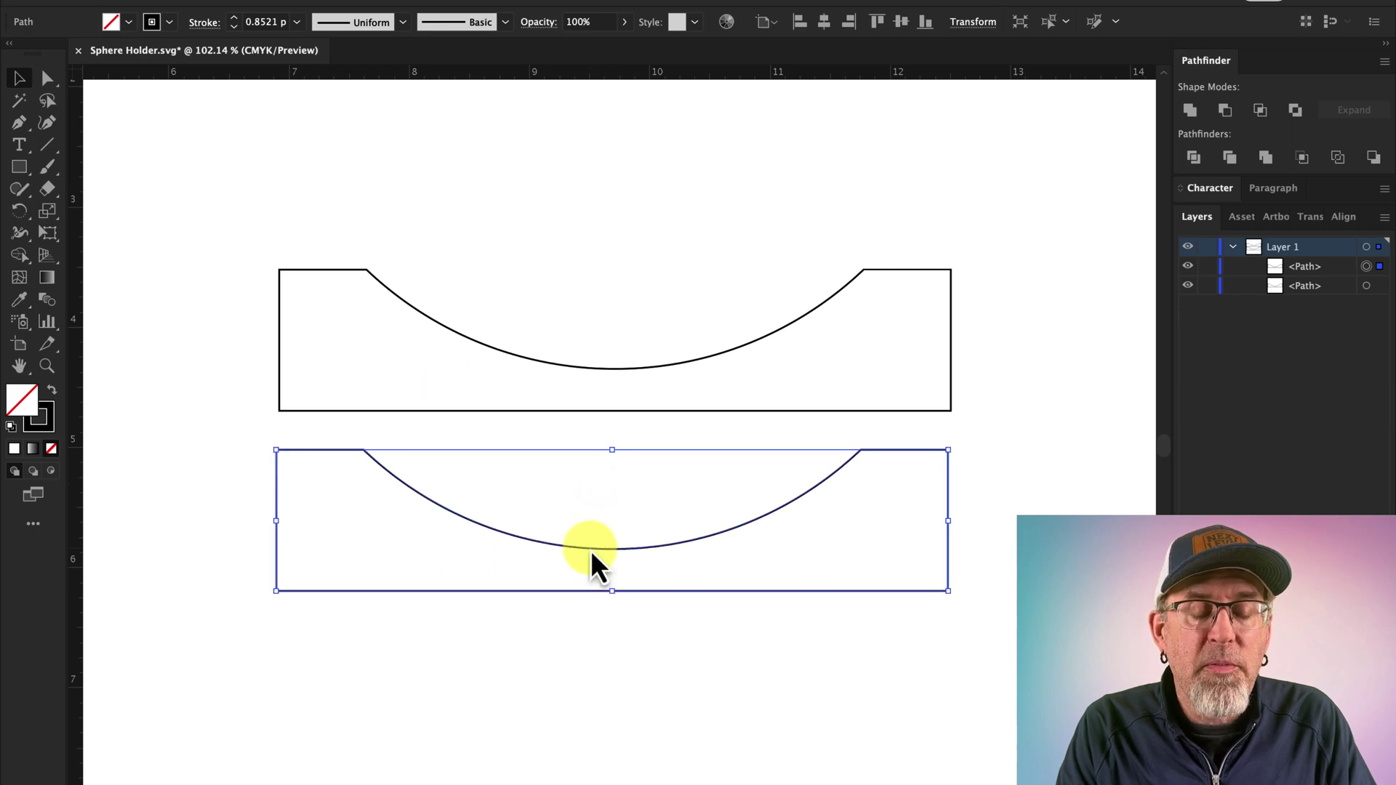
pyautogui.scroll(3, 606, 421)
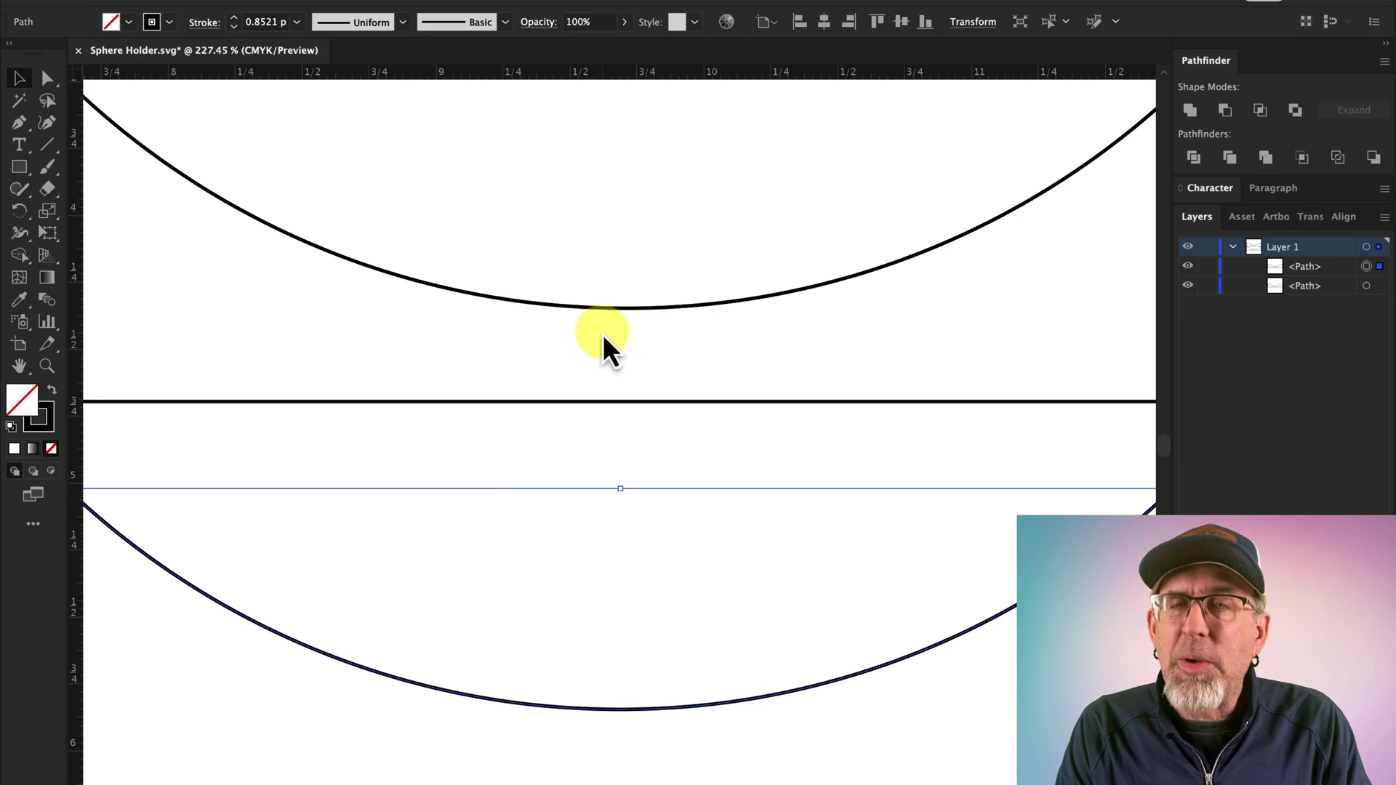
# In Outline view, draw a narrow rectangle from the arc's low point to the bottom edge.
pyautogui.hotkey('ctrl', 'y')
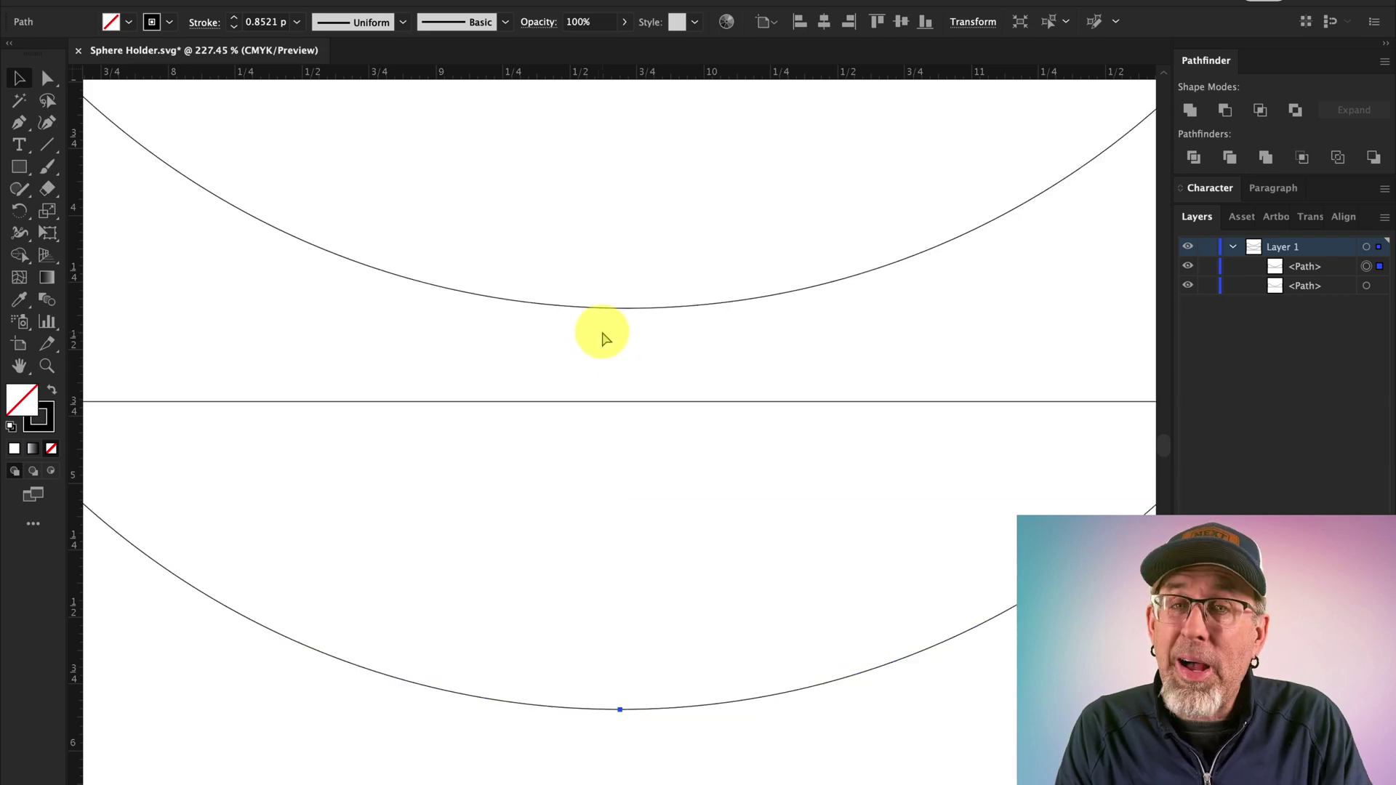
pyautogui.scroll(5, 604, 337)
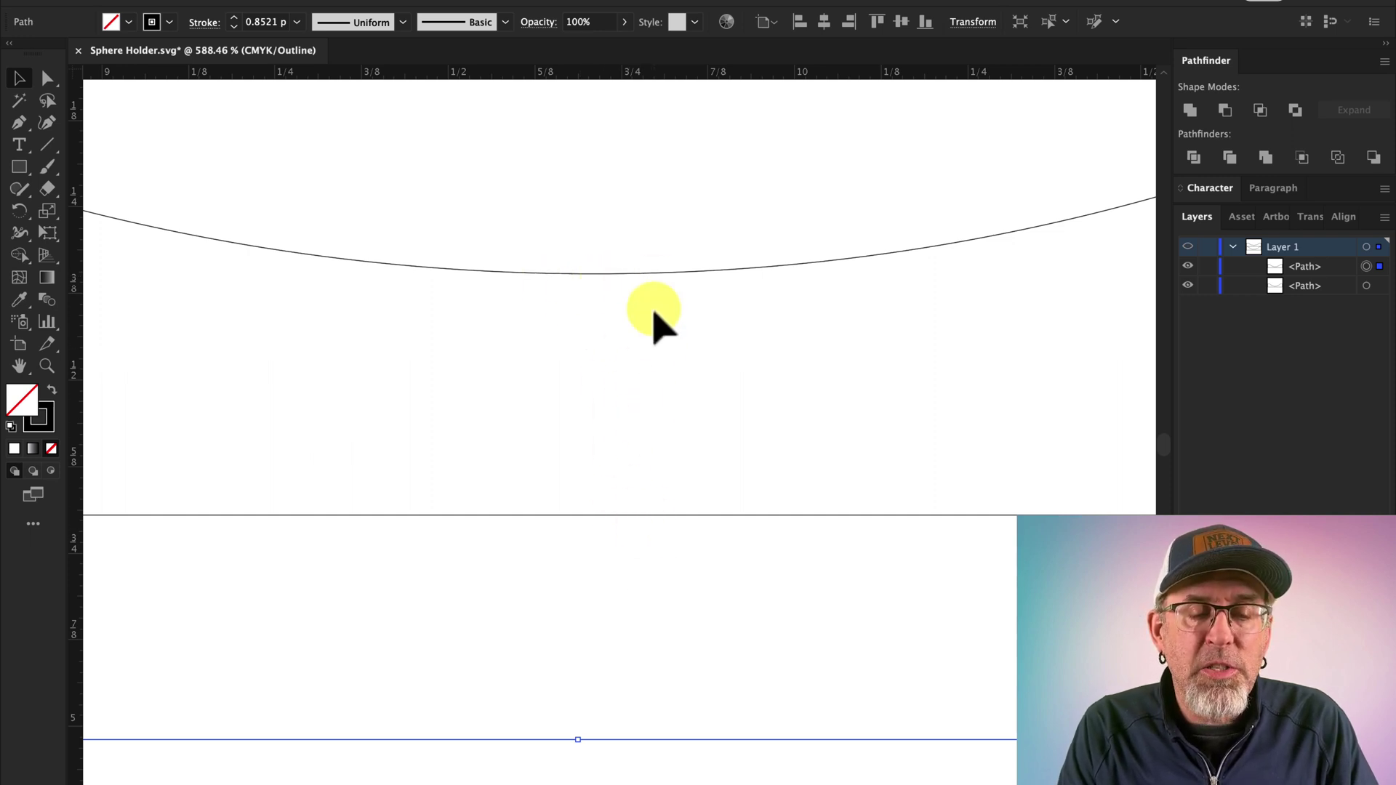
pyautogui.click(19, 167)
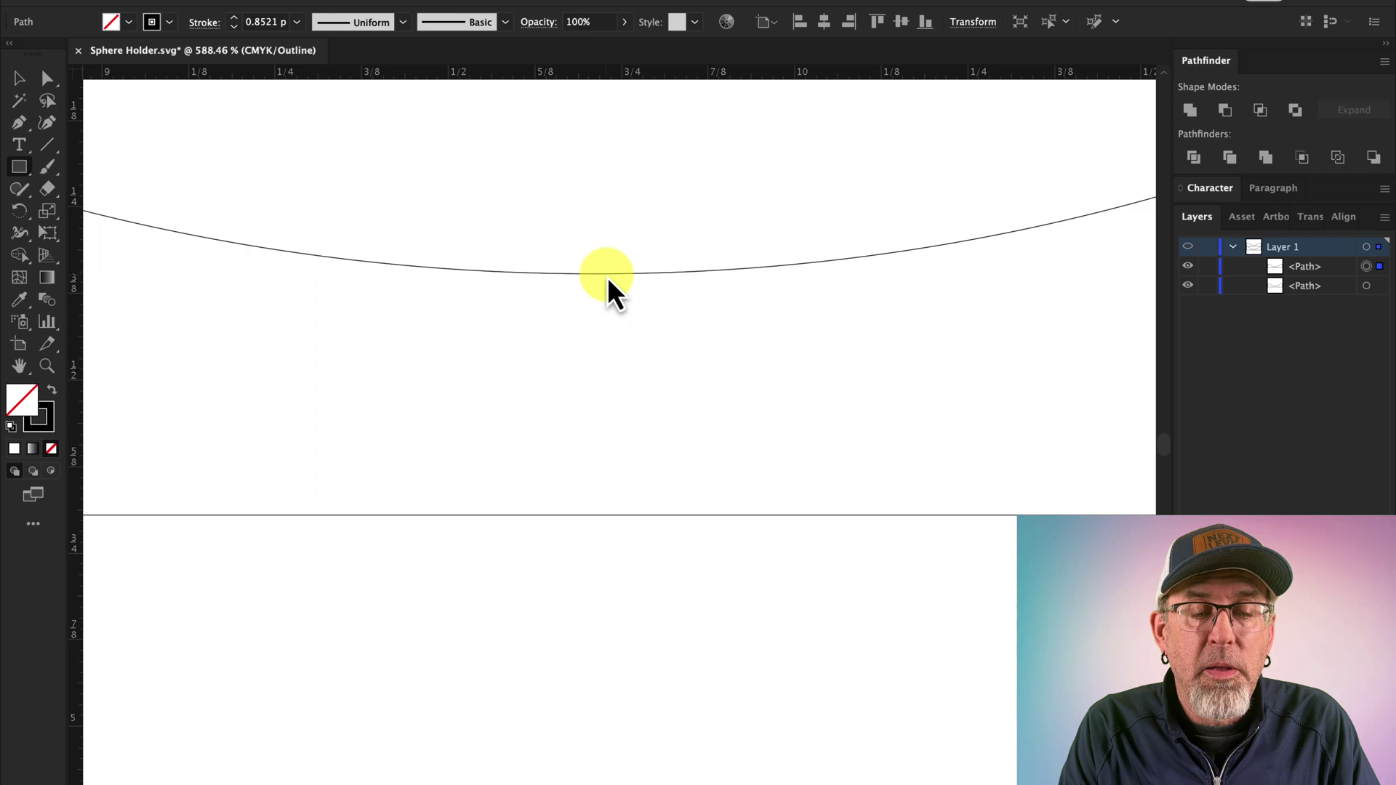
pyautogui.moveTo(607, 276); pyautogui.dragTo(630, 515)
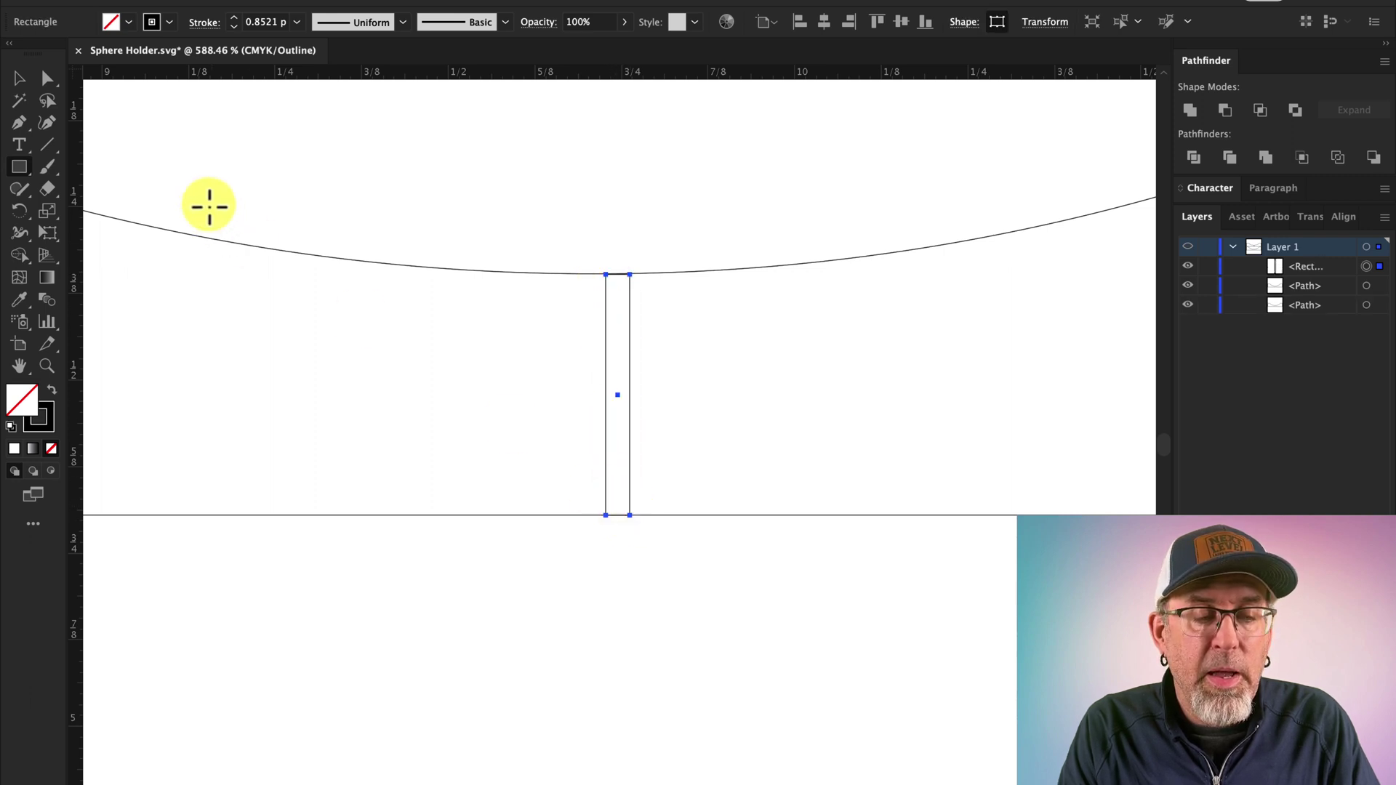
pyautogui.click(18, 80)
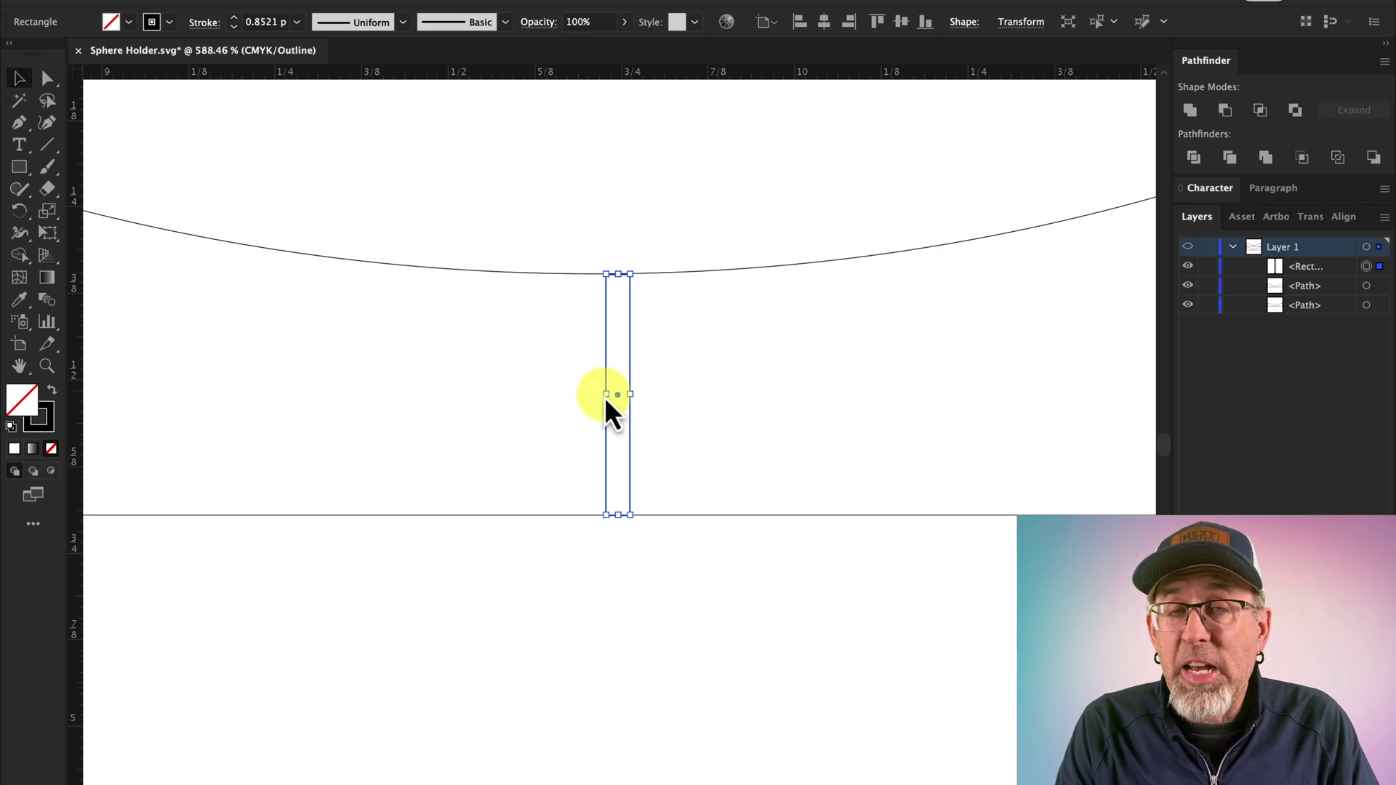
# Snap the narrow rectangle's top to the arc's lowest point and lock it.
pyautogui.scroll(3, 620, 283)
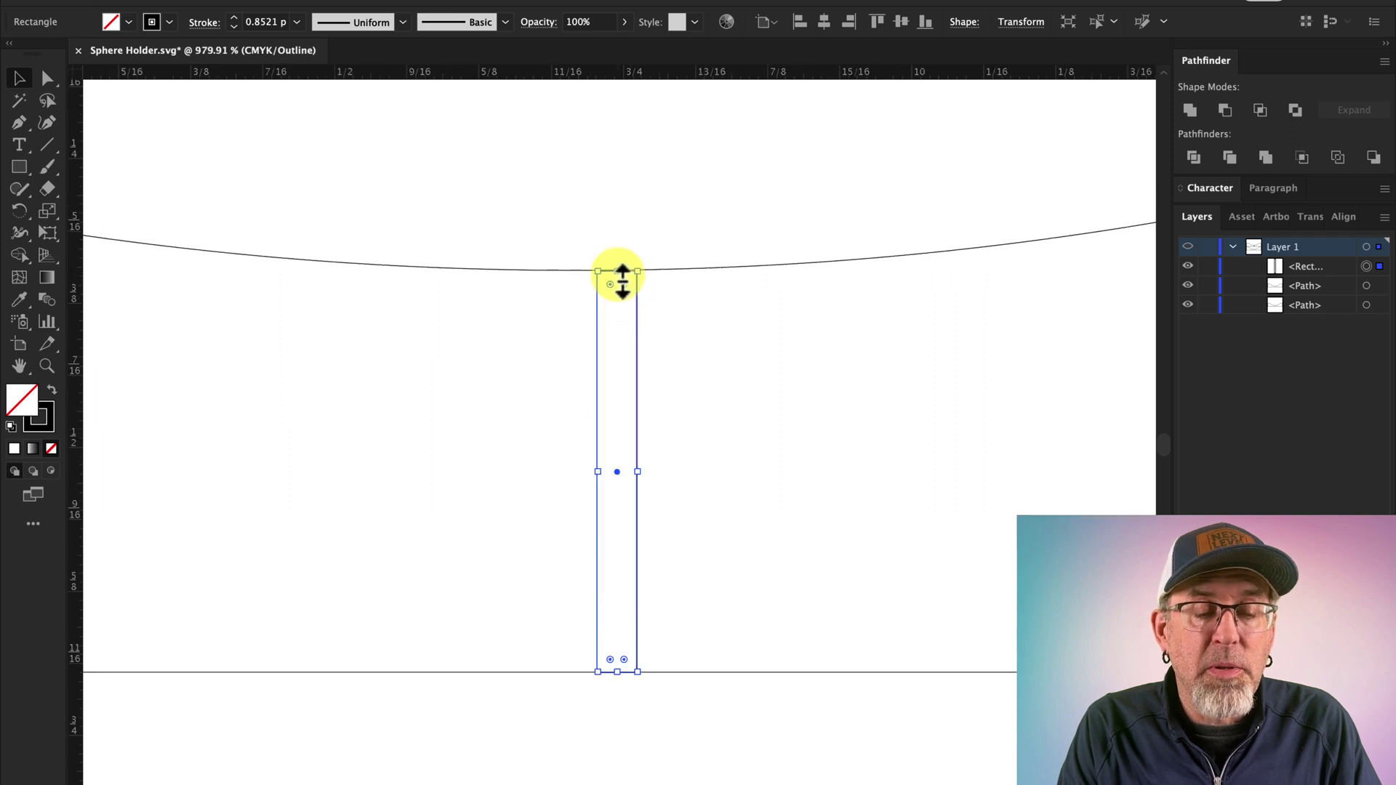
pyautogui.moveTo(617, 272); pyautogui.dragTo(617, 271)
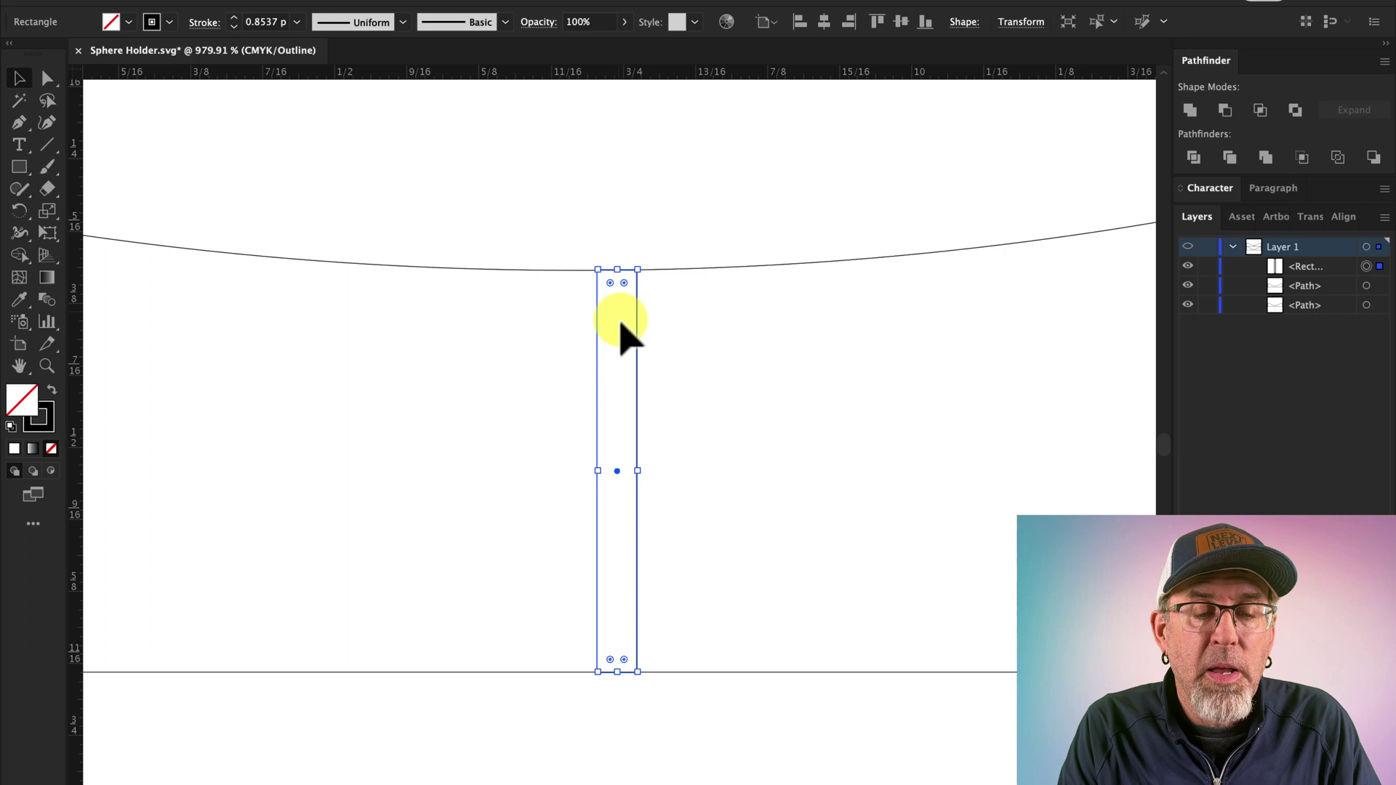
pyautogui.click(1207, 266)
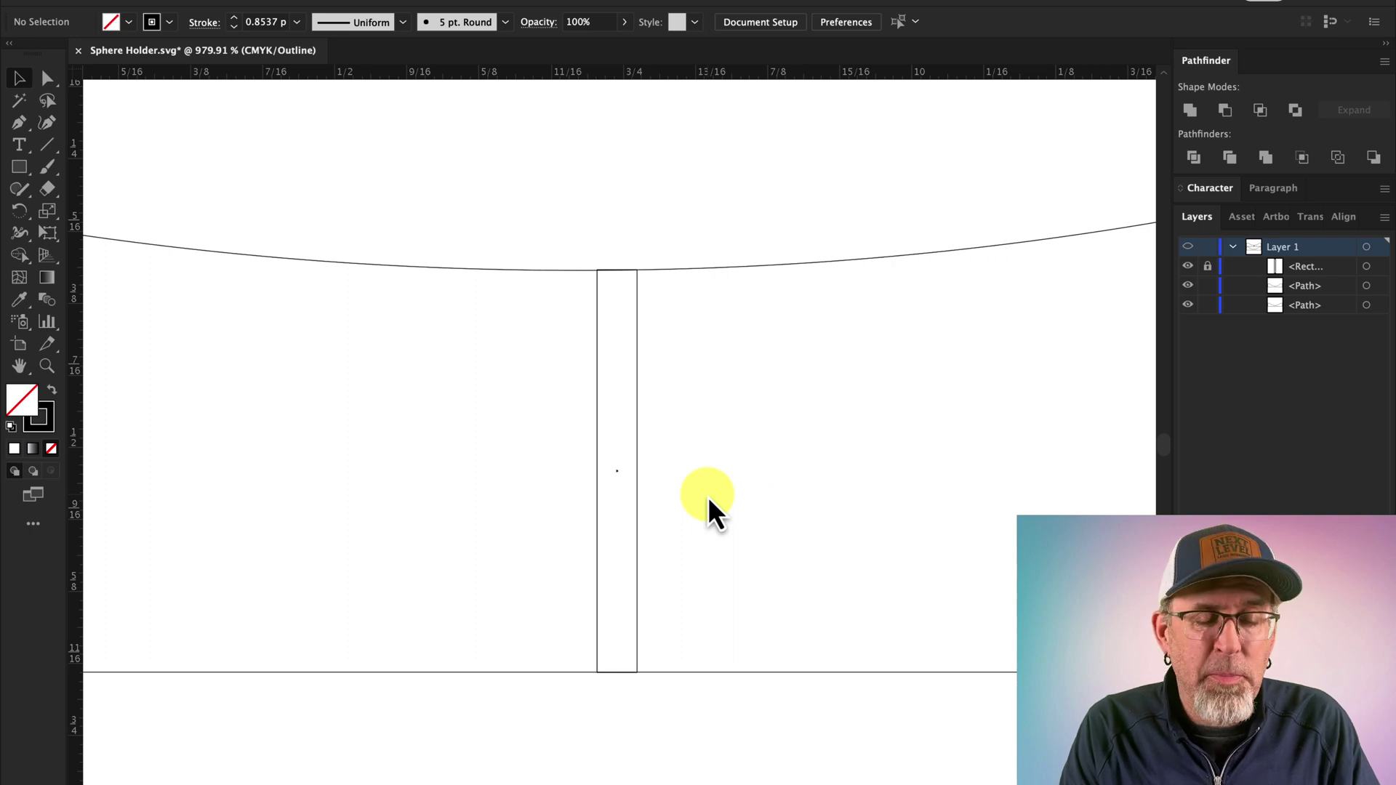
pyautogui.scroll(-2, 709, 496)
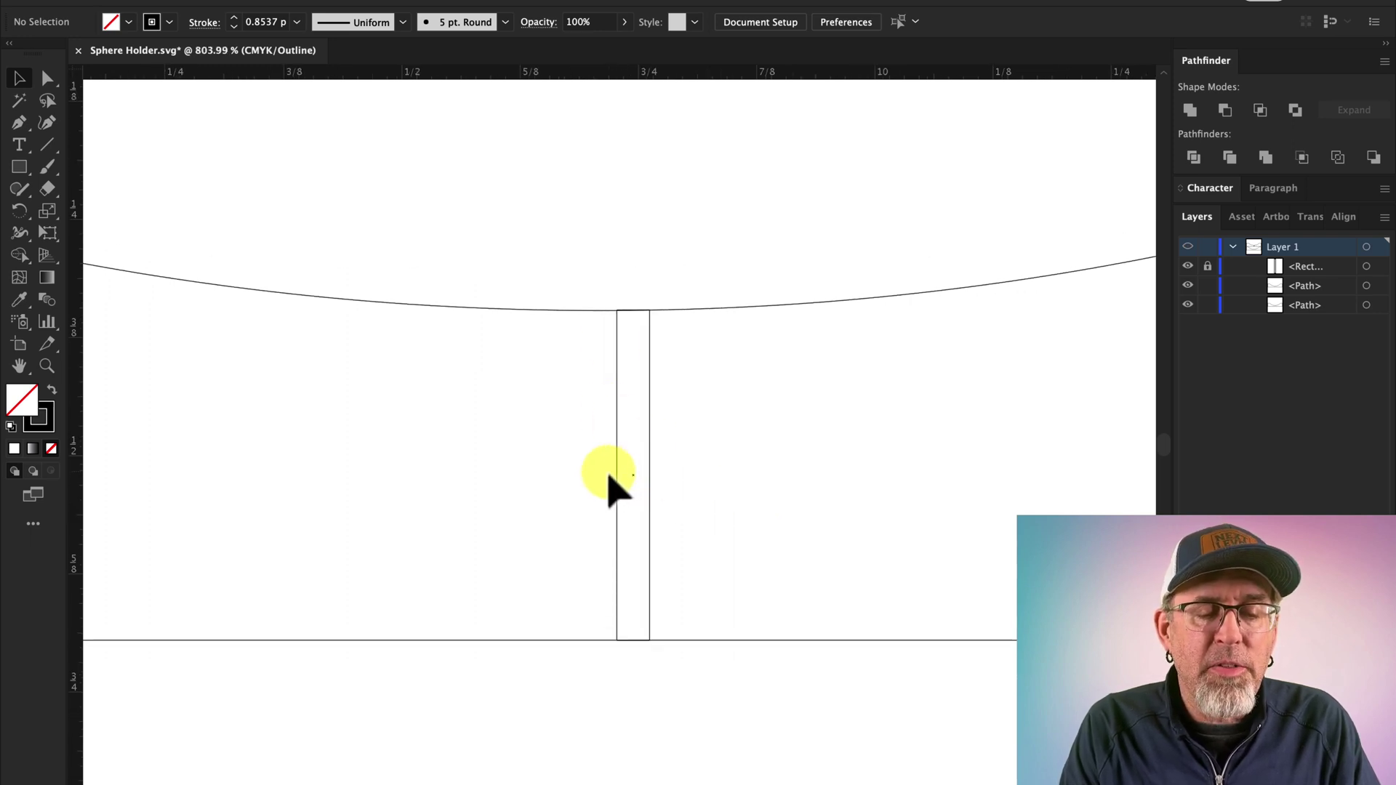
pyautogui.scroll(4, 630, 483)
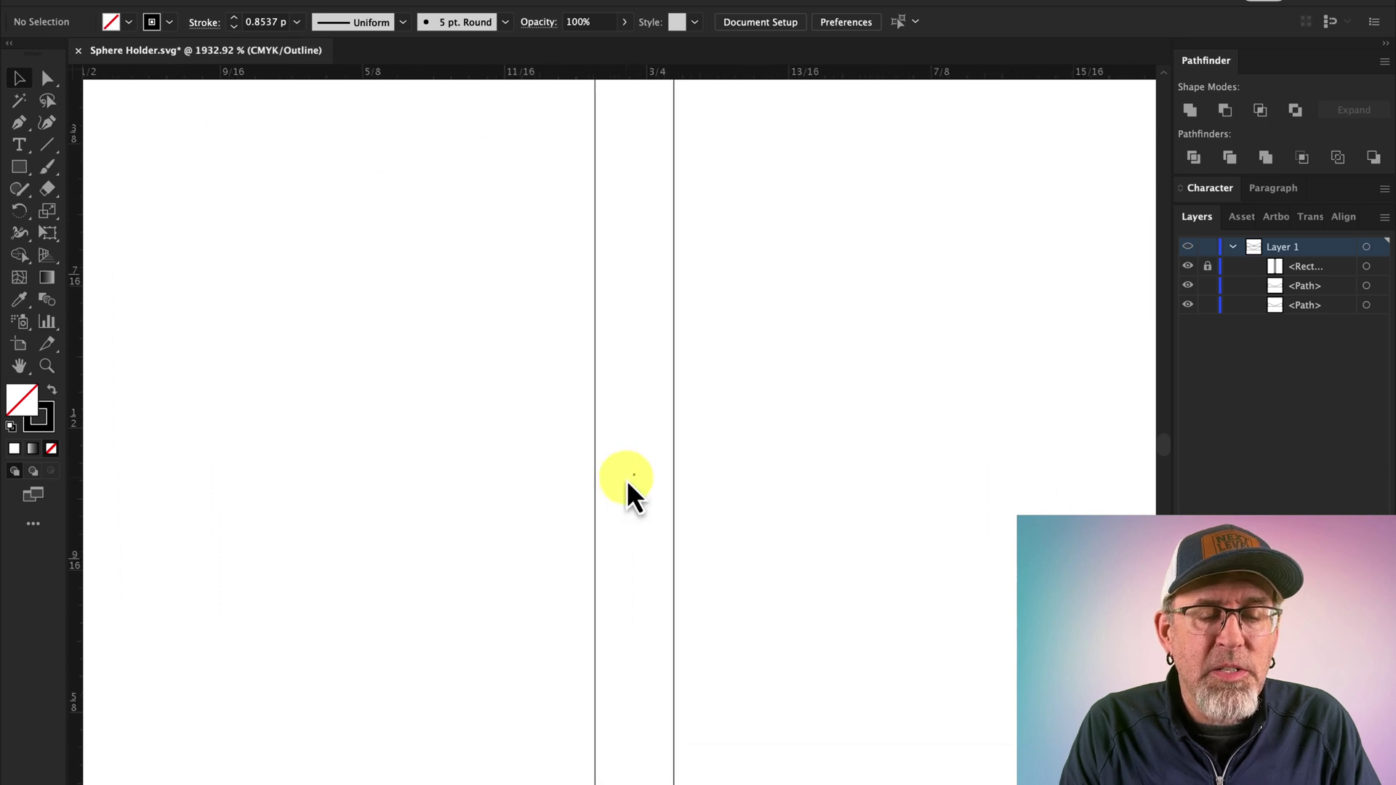
pyautogui.scroll(-3, 635, 477)
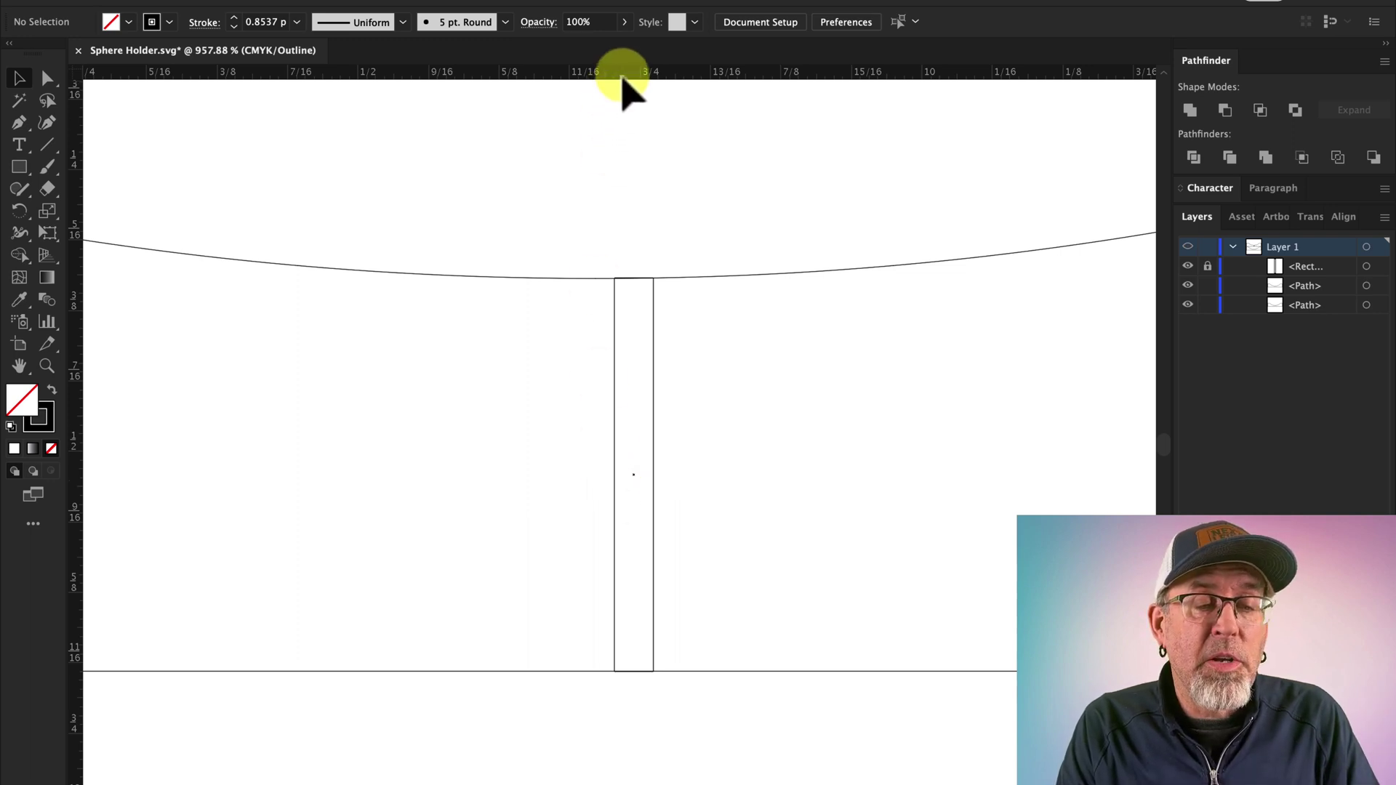
# Drag a horizontal guide from the top ruler to the narrow rectangle's centre.
pyautogui.moveTo(625, 76); pyautogui.dragTo(639, 475)
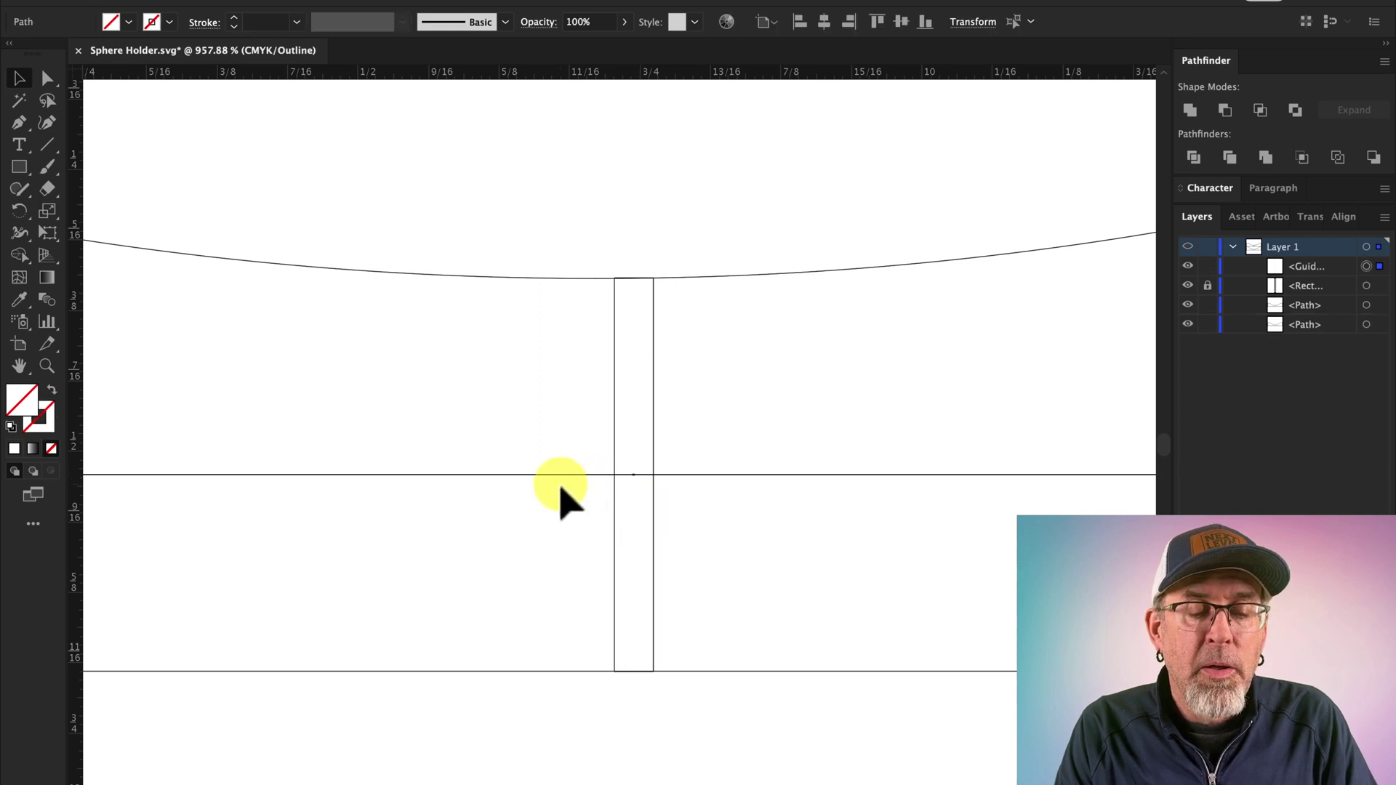
pyautogui.scroll(-2, 536, 473)
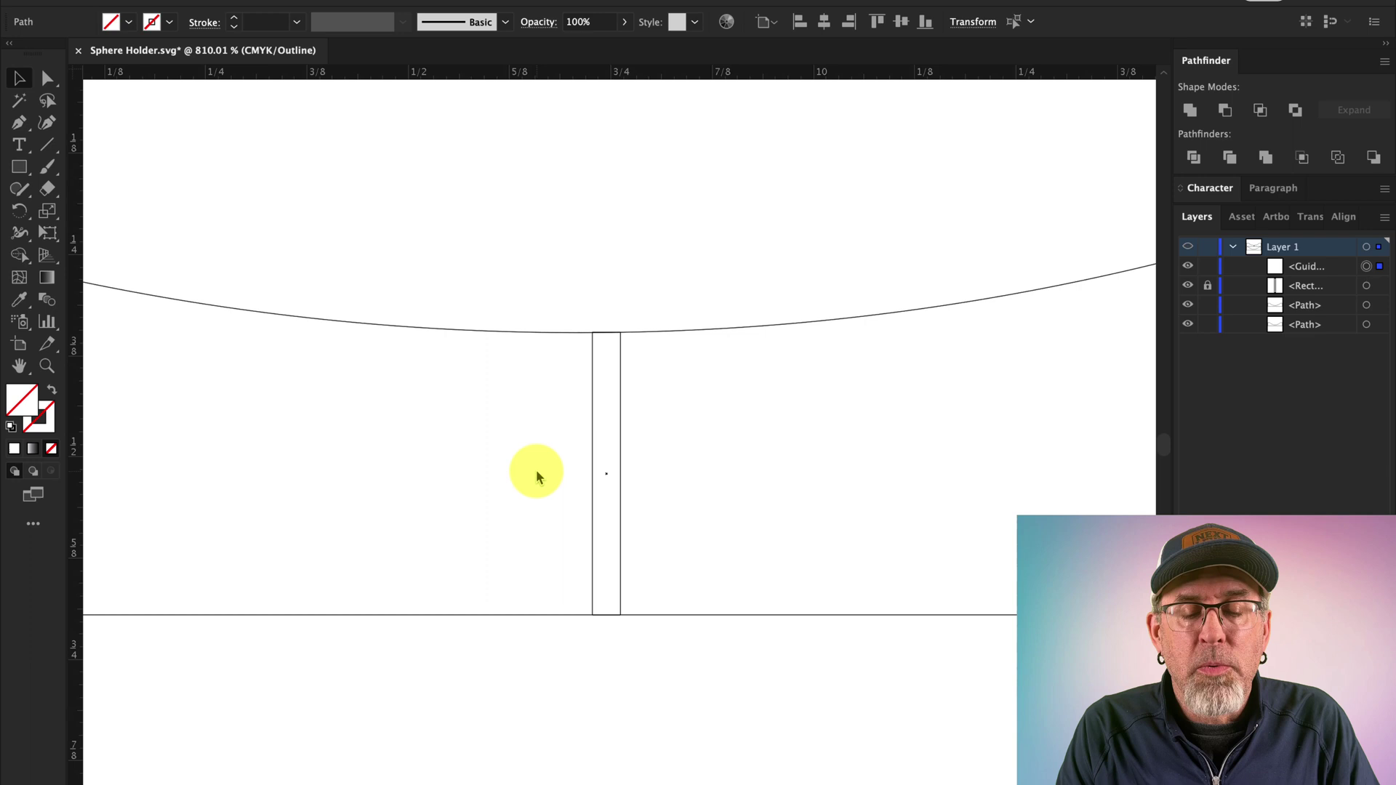
pyautogui.scroll(-4, 536, 470)
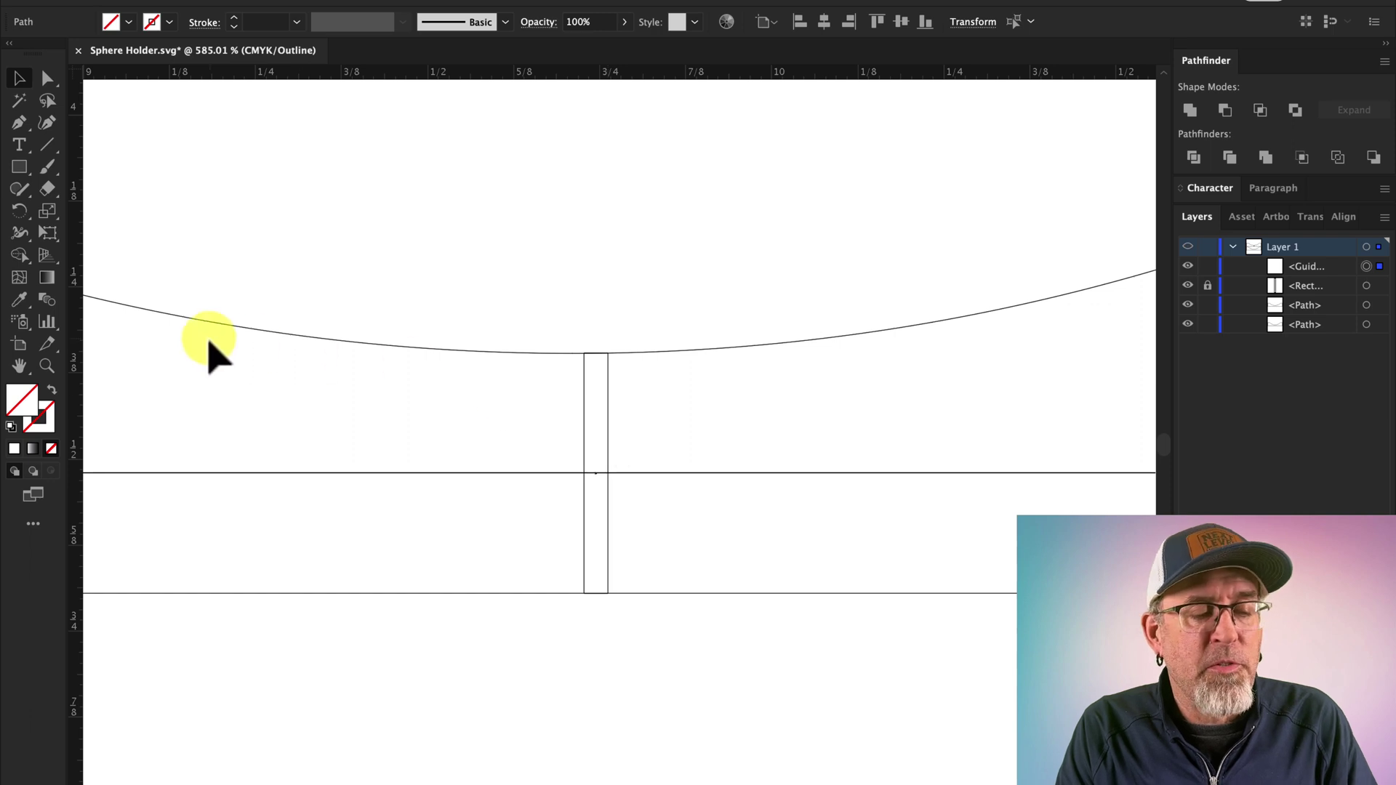
# Draw a slot rectangle from above the curve down to the guide, 0.12 in wide.
pyautogui.click(19, 170)
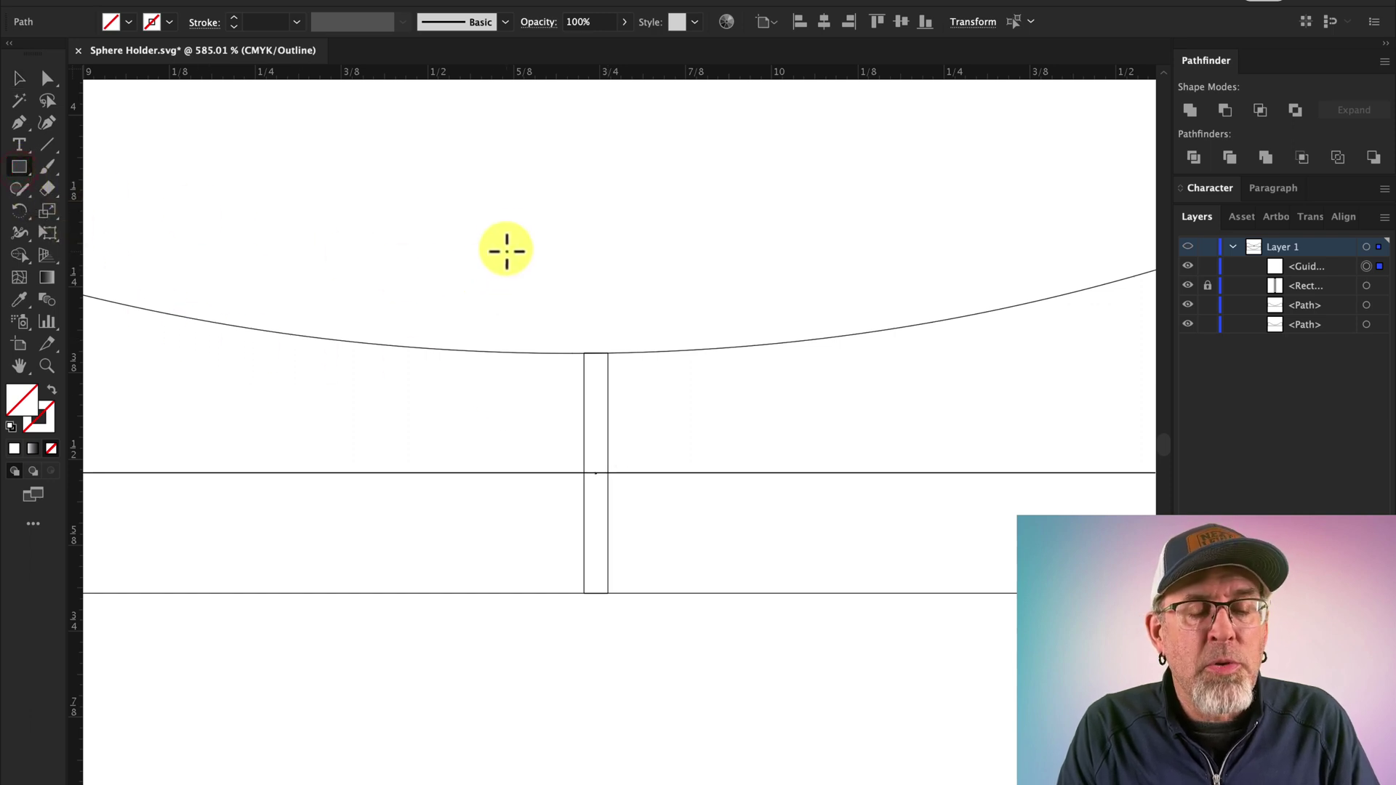
pyautogui.moveTo(508, 239); pyautogui.dragTo(542, 473)
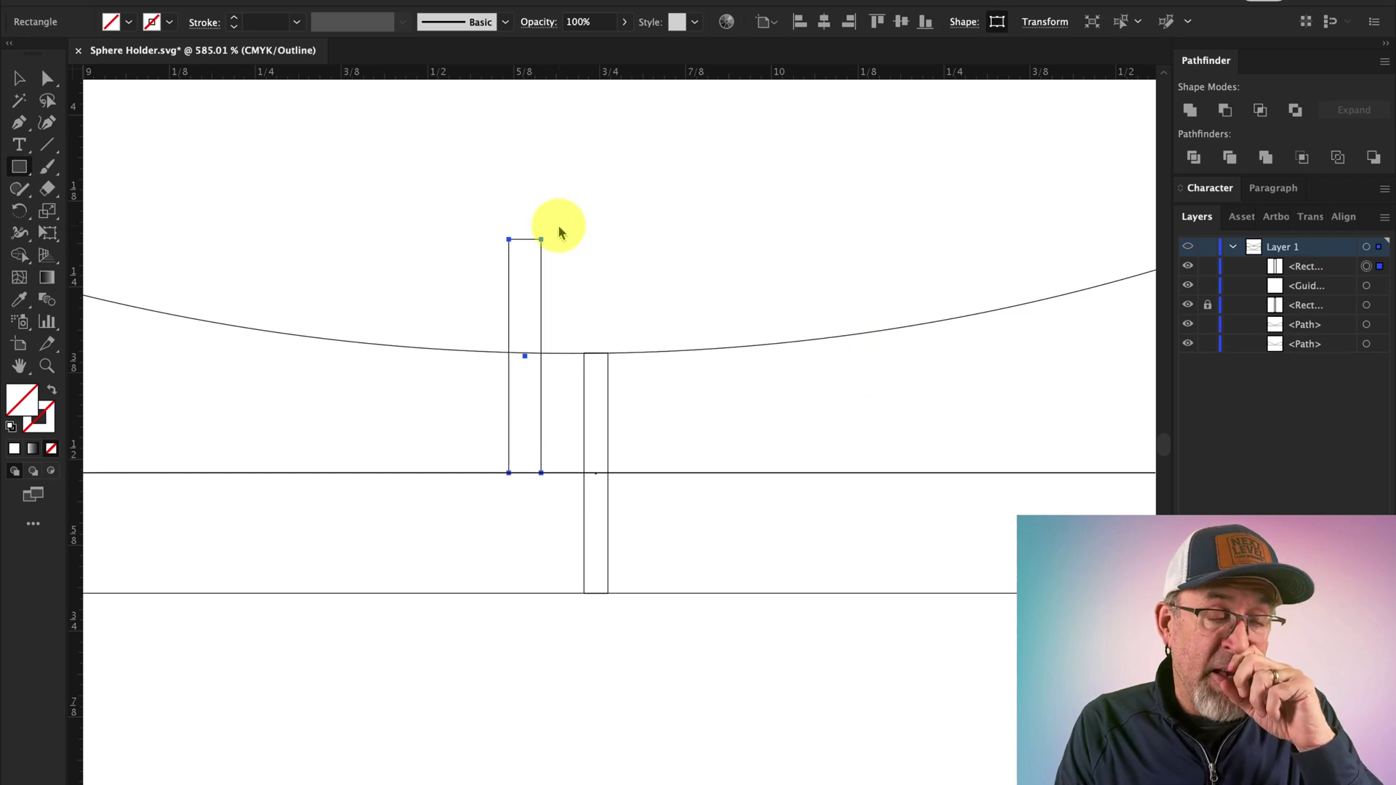
pyautogui.click(1045, 22)
pyautogui.click(1004, 50)
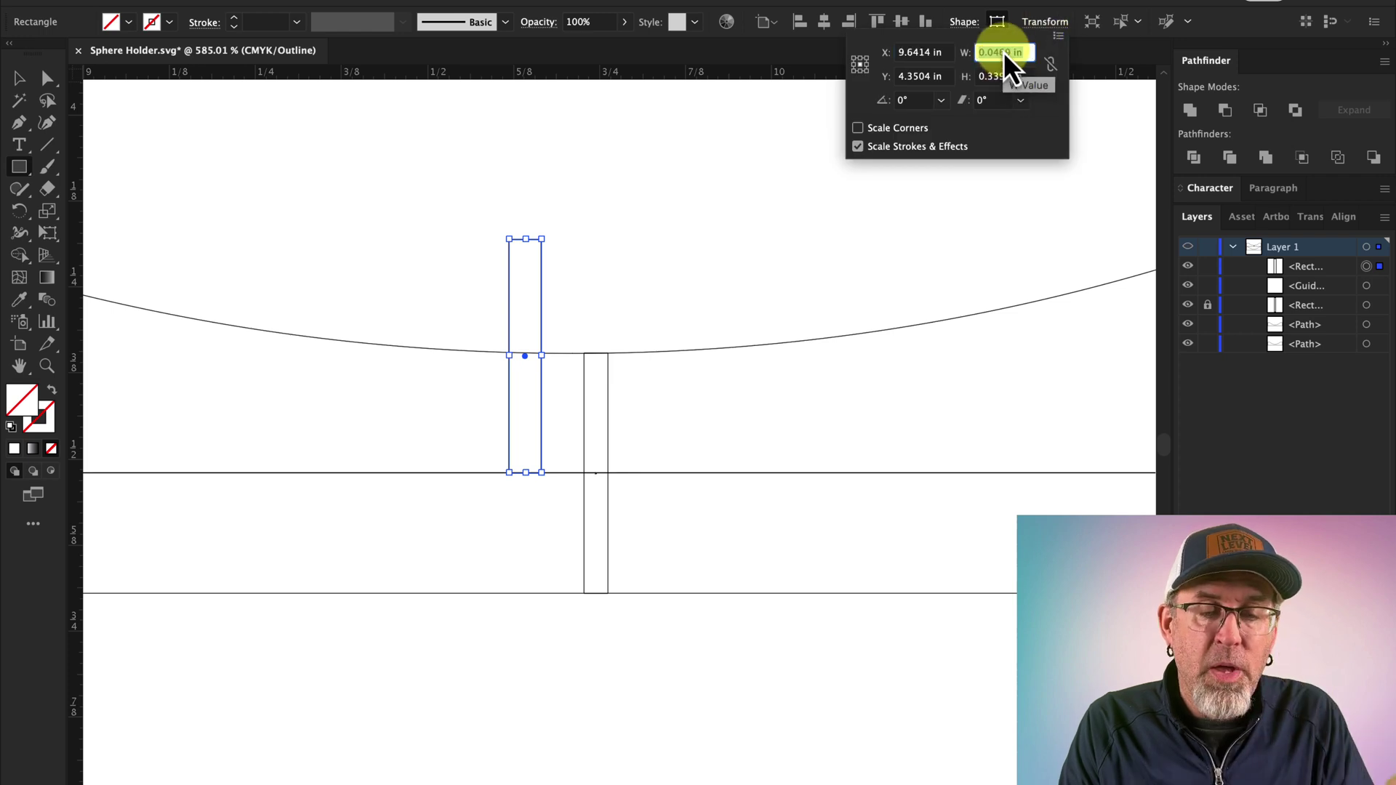
pyautogui.press('Tab')
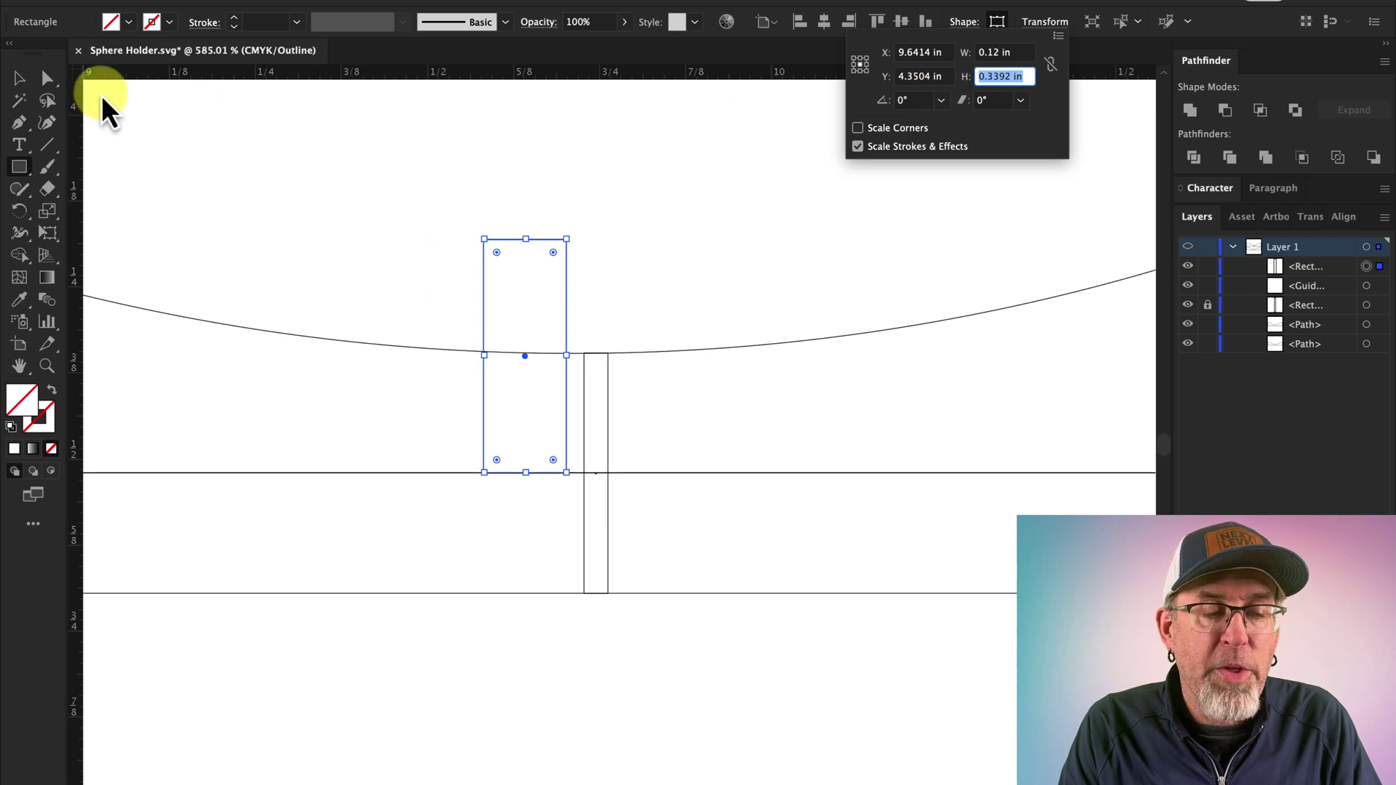
pyautogui.click(13, 80)
pyautogui.scroll(-10, 392, 296)
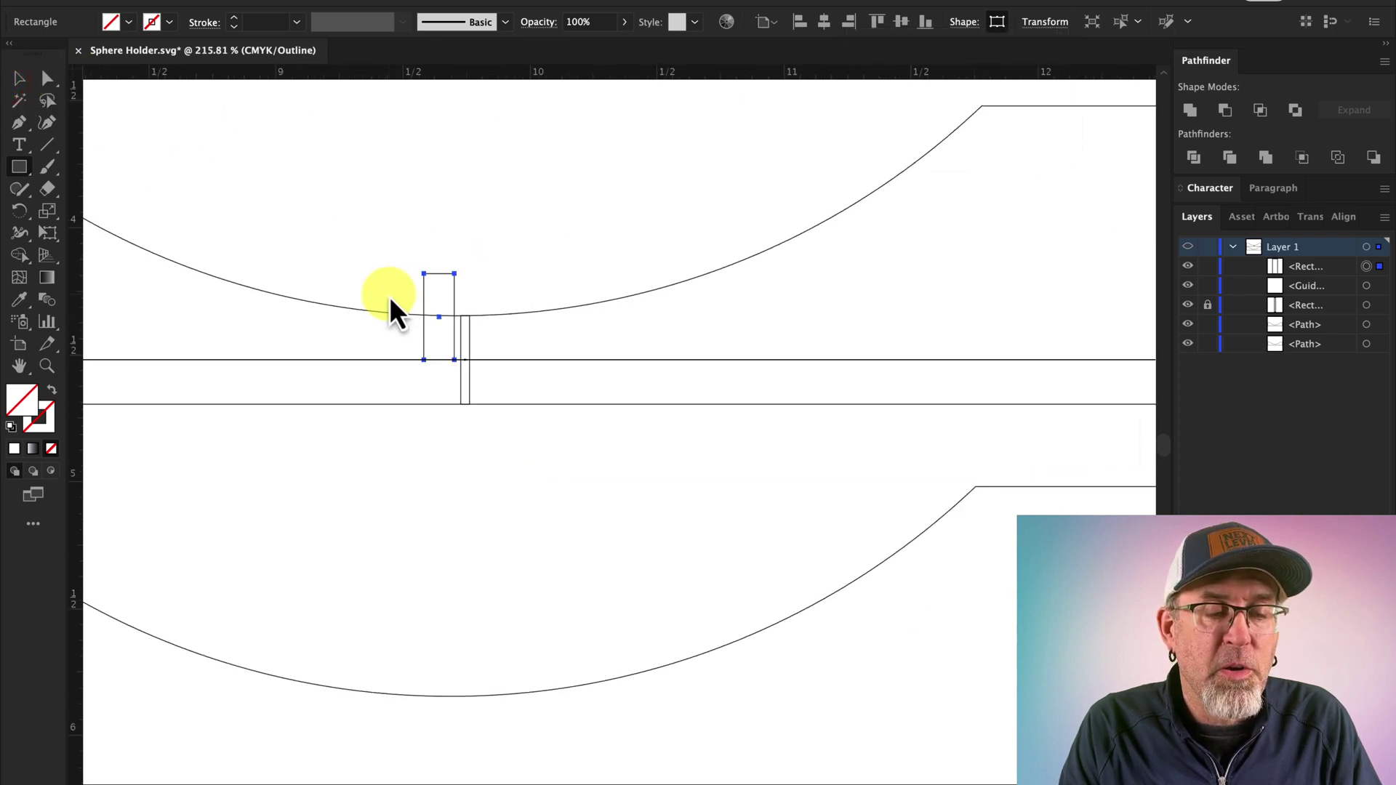
pyautogui.scroll(10, 470, 304)
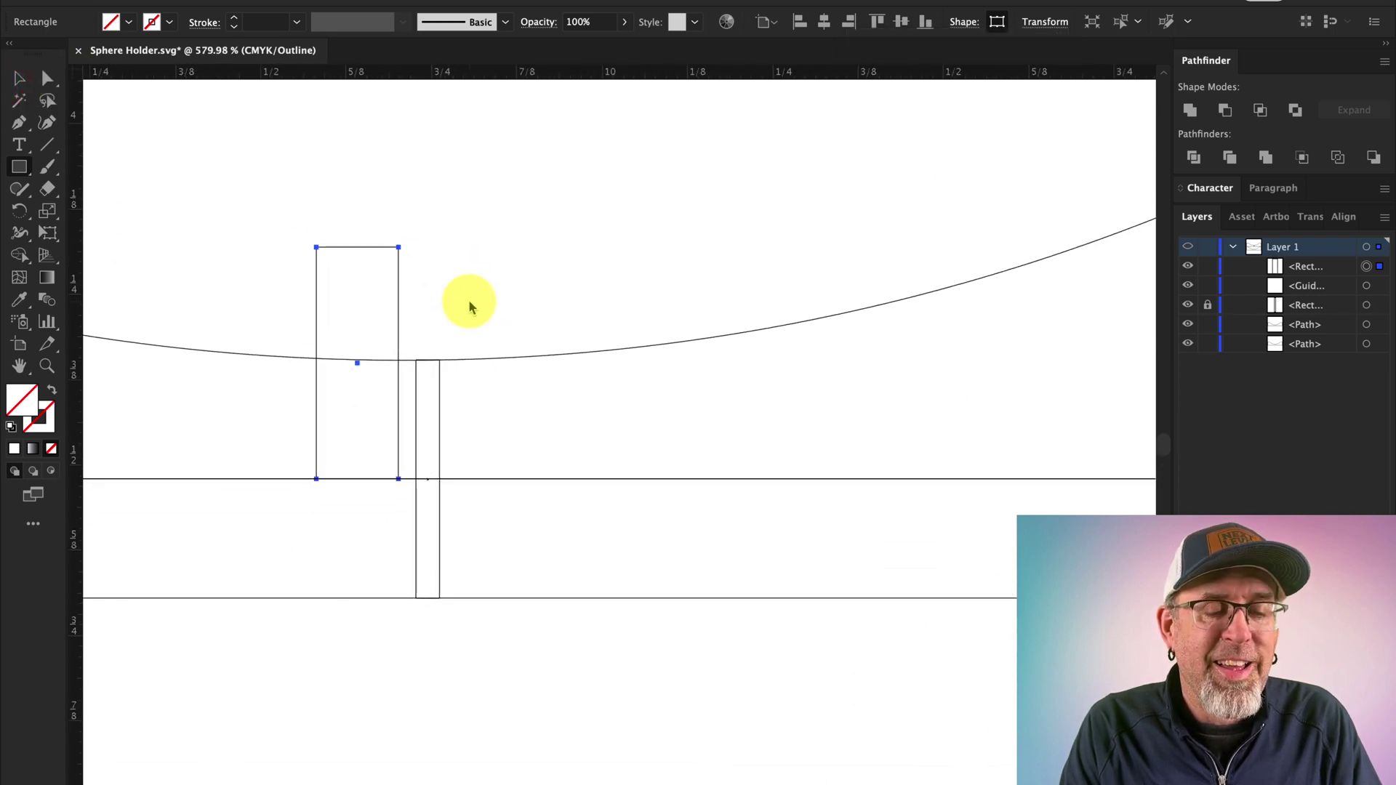
# Centre the 0.12 in slot rectangle on the curve's low point.
pyautogui.click(452, 299)
pyautogui.click(17, 84)
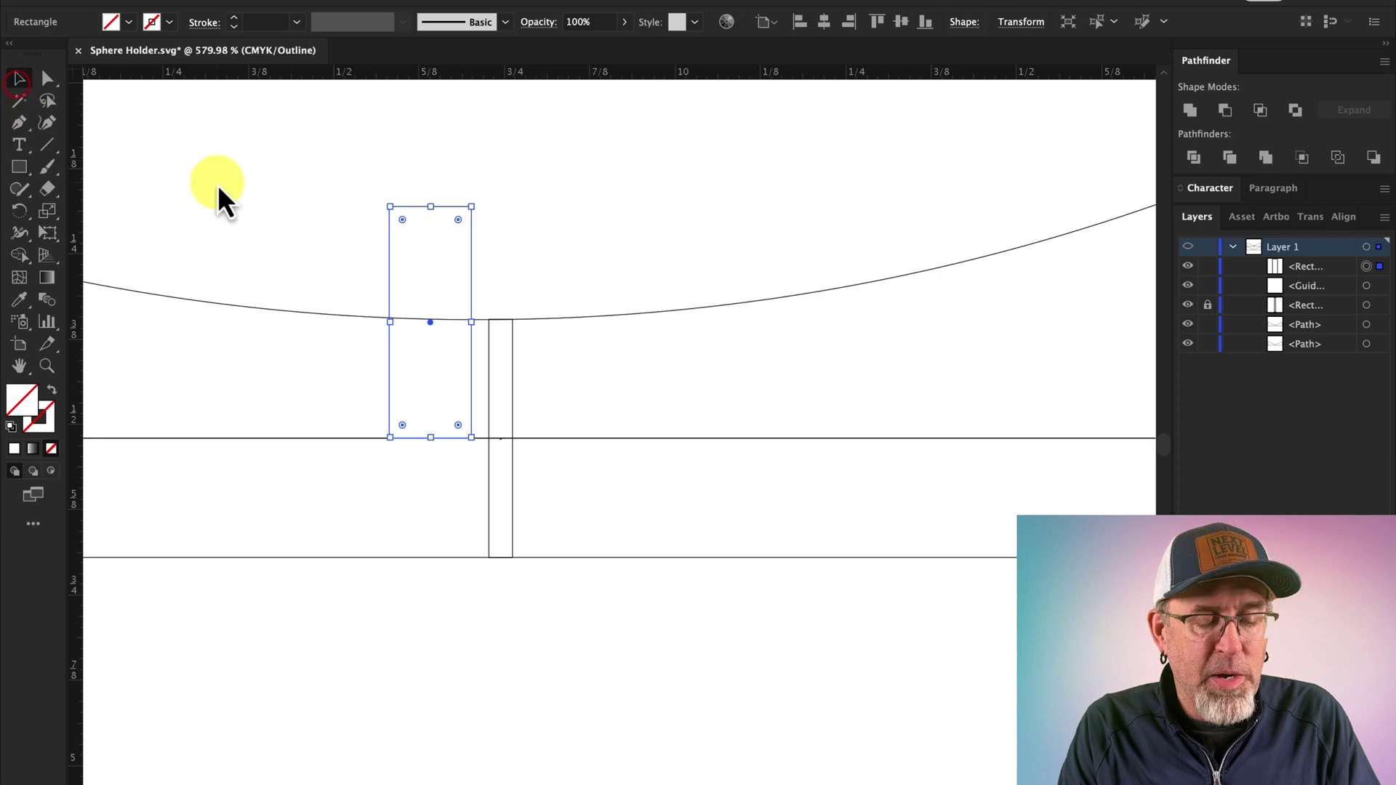
pyautogui.scroll(-2, 385, 325)
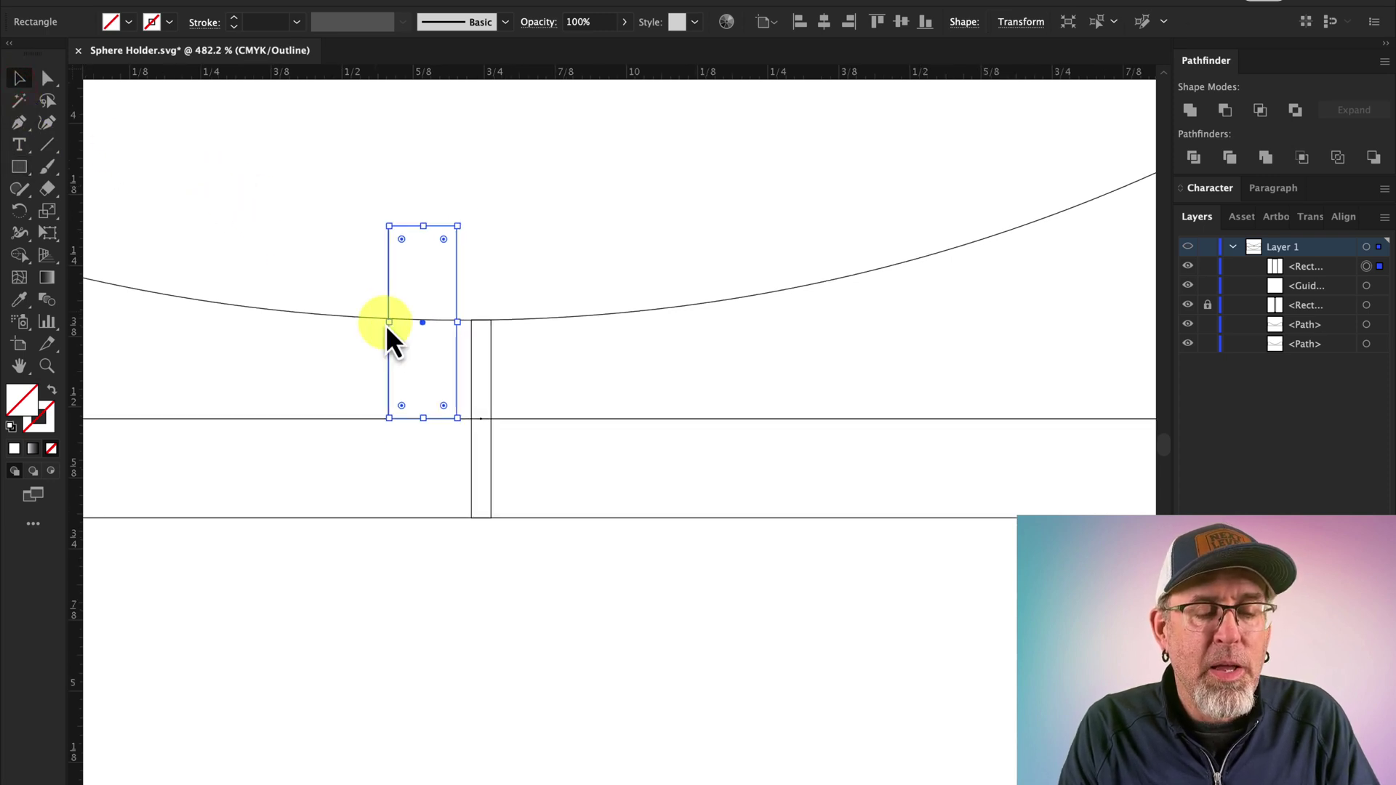
pyautogui.moveTo(421, 325); pyautogui.dragTo(480, 326)
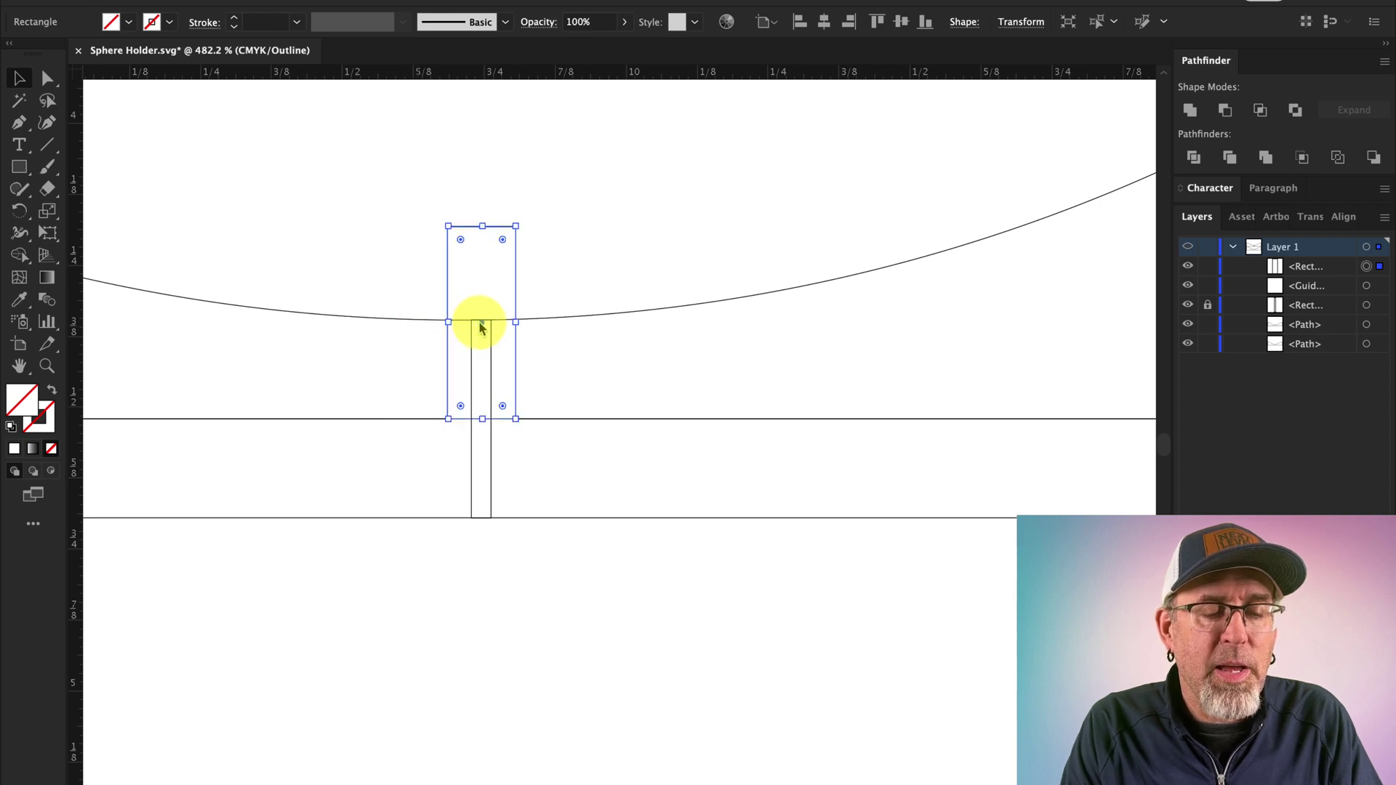
pyautogui.scroll(8, 479, 326)
pyautogui.scroll(-12, 480, 324)
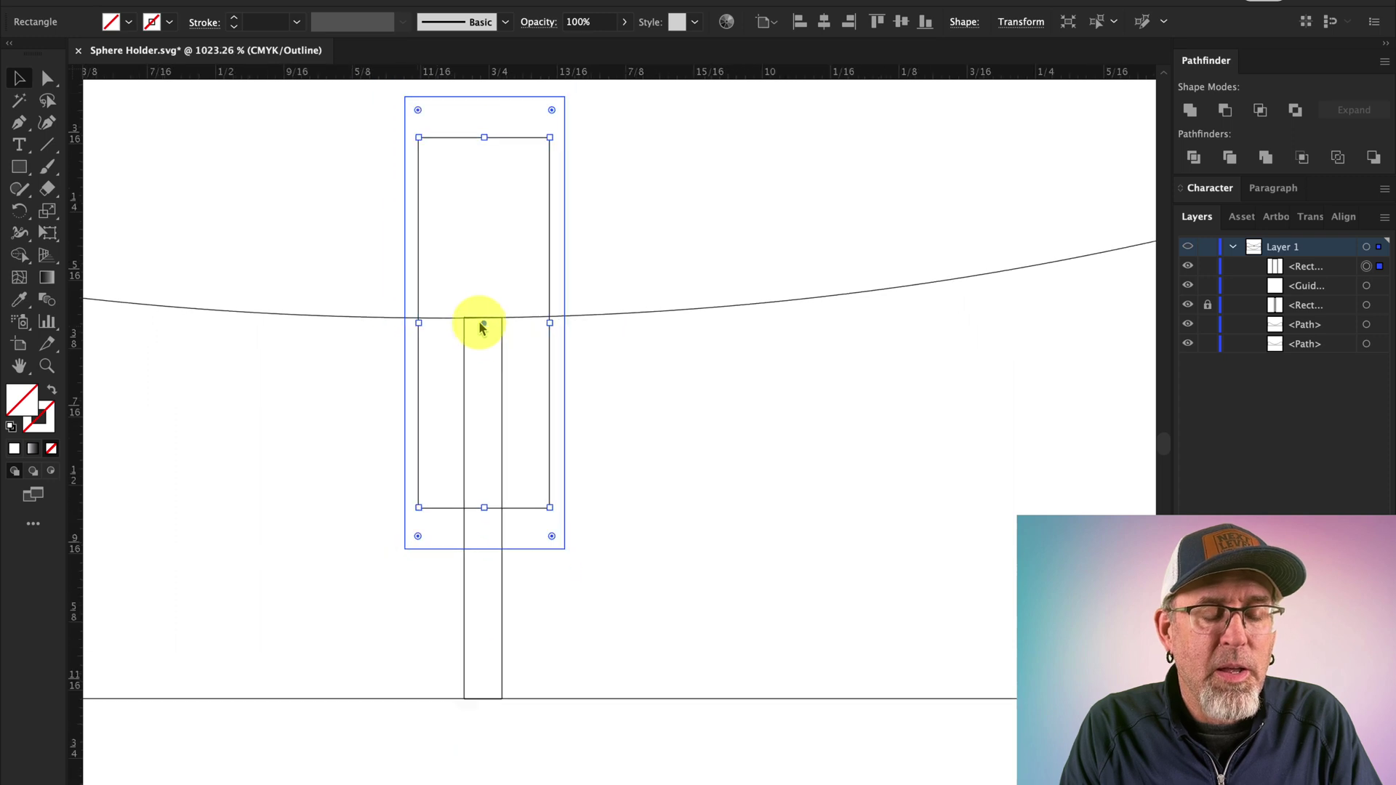
pyautogui.scroll(-4, 482, 325)
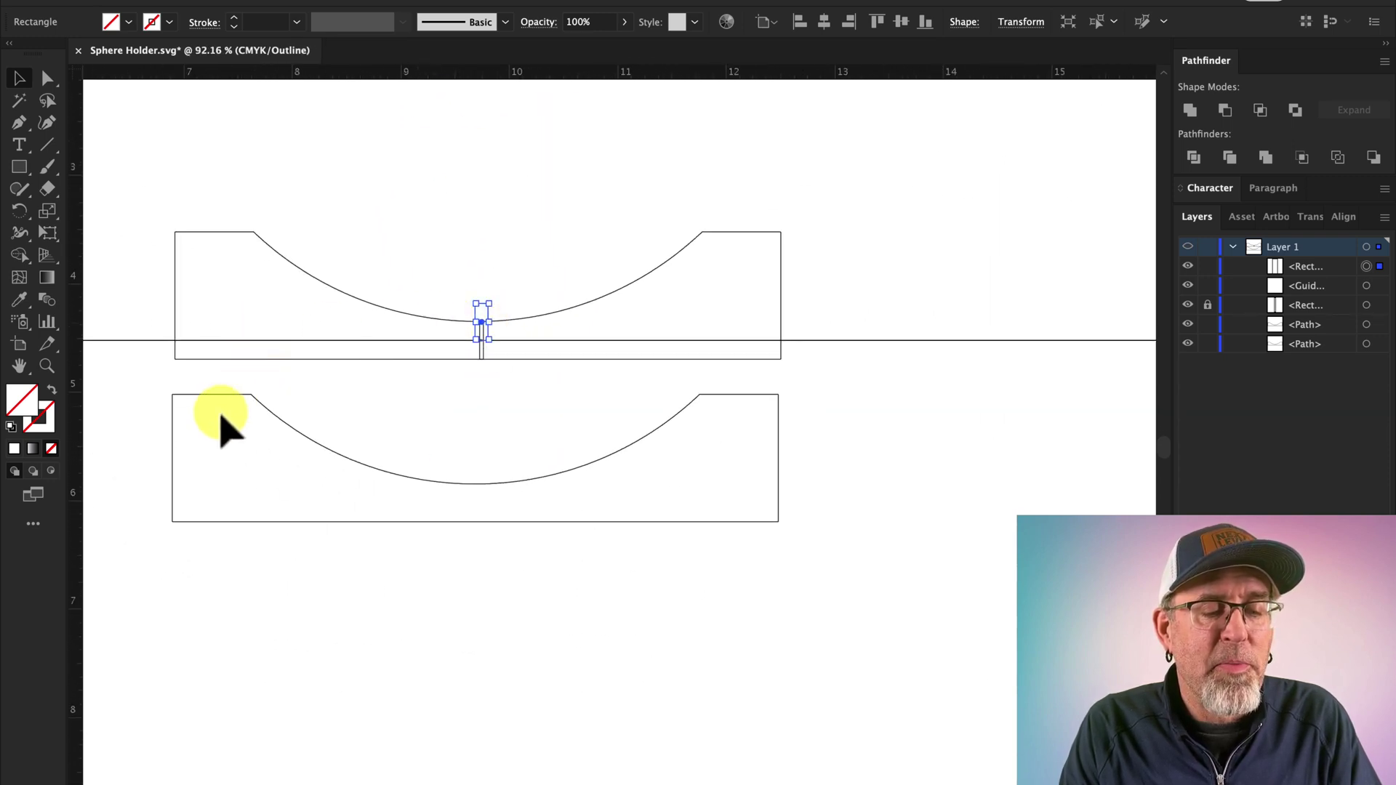
# Delete the lower piece and replace it with a copy of the upper piece, slot and guide.
pyautogui.click(234, 396)
pyautogui.press('Delete')
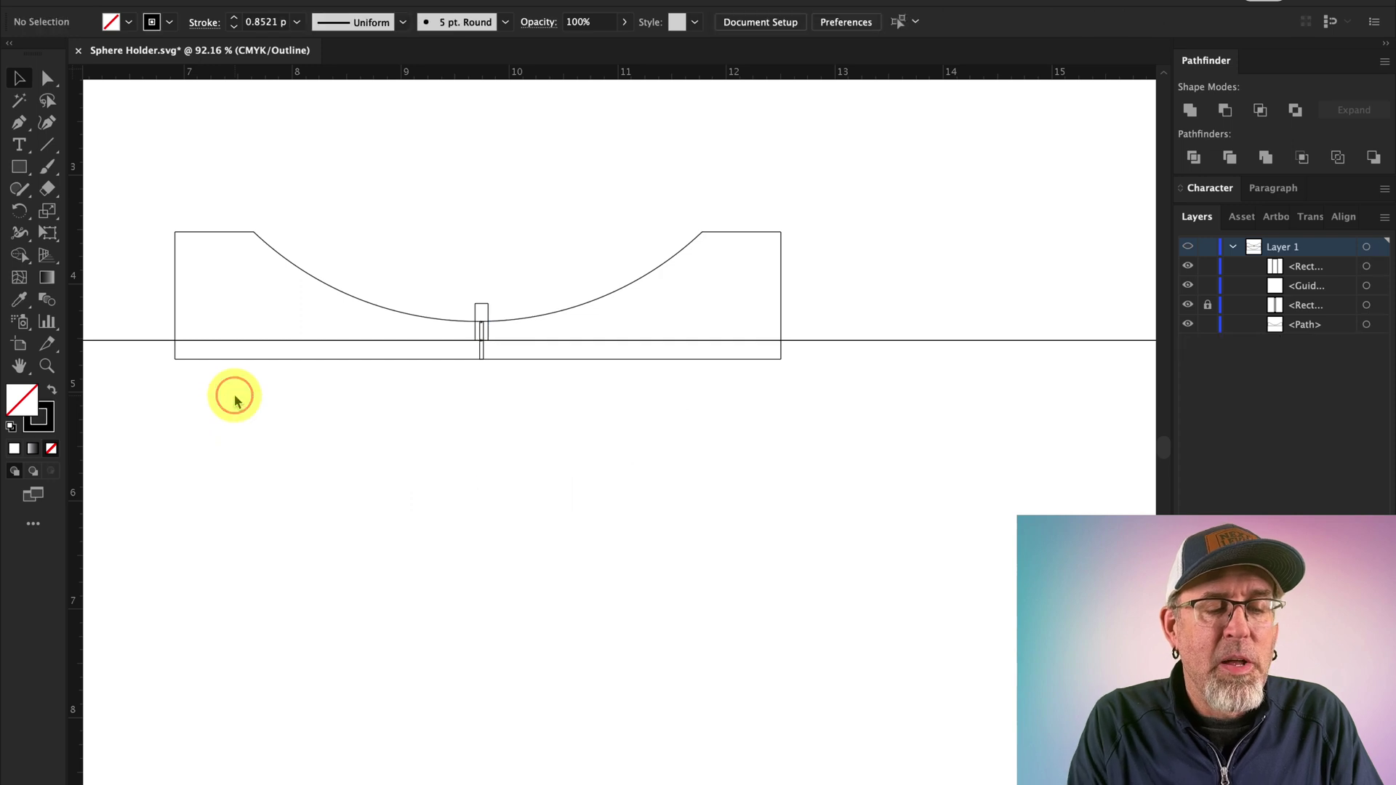
pyautogui.moveTo(155, 150); pyautogui.dragTo(869, 443)
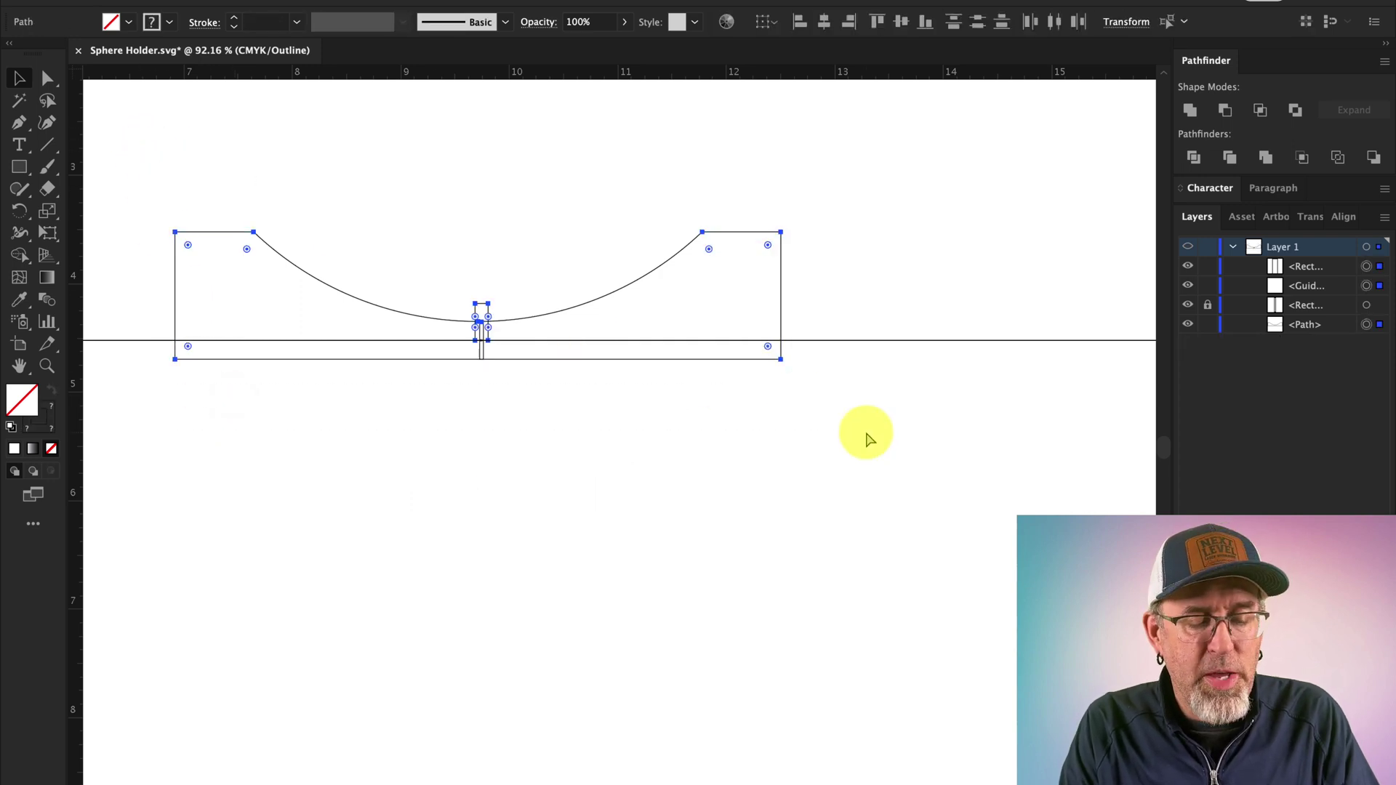
pyautogui.press('super+c')
pyautogui.press('super+v')
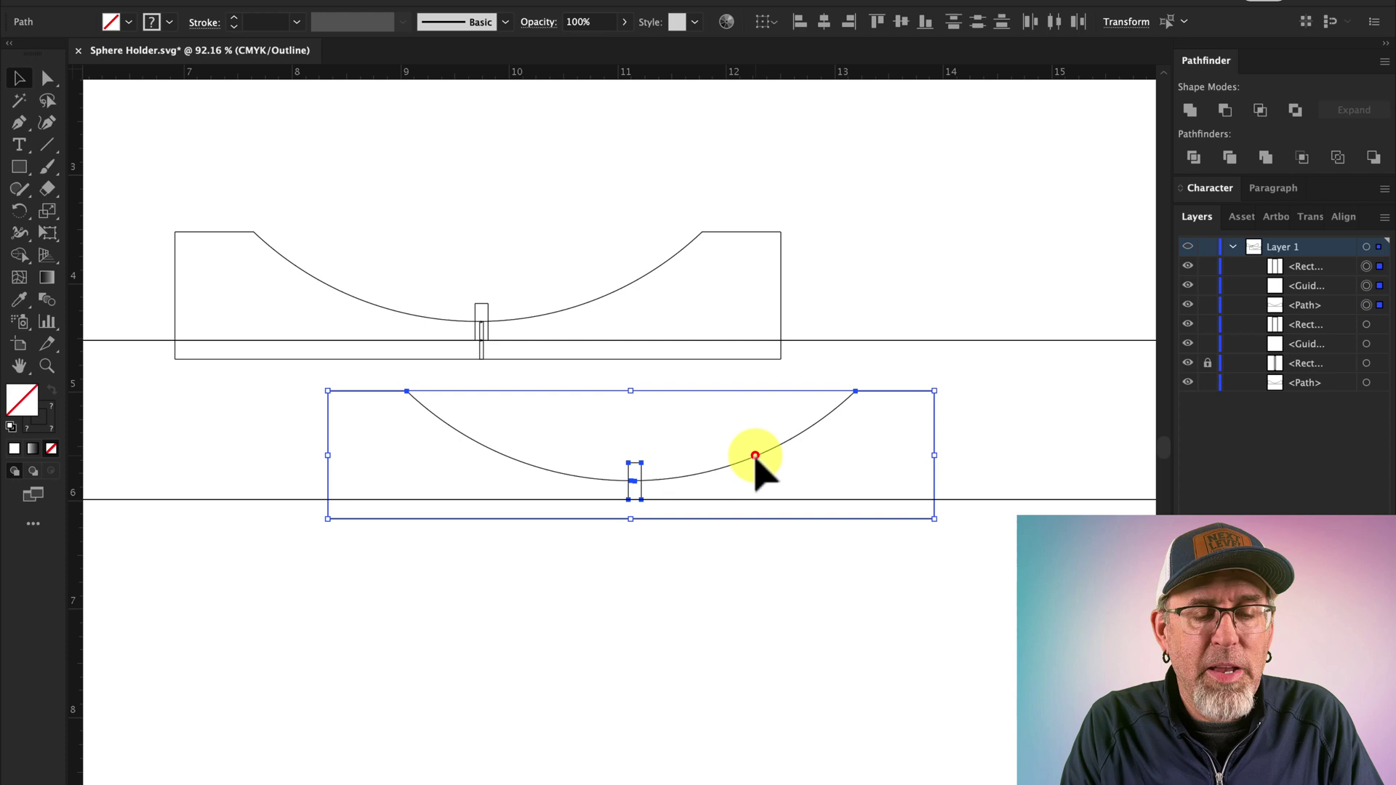
pyautogui.moveTo(754, 462); pyautogui.dragTo(598, 472)
# Subtract the slot rectangle from the upper piece to notch its scoop.
pyautogui.click(575, 429)
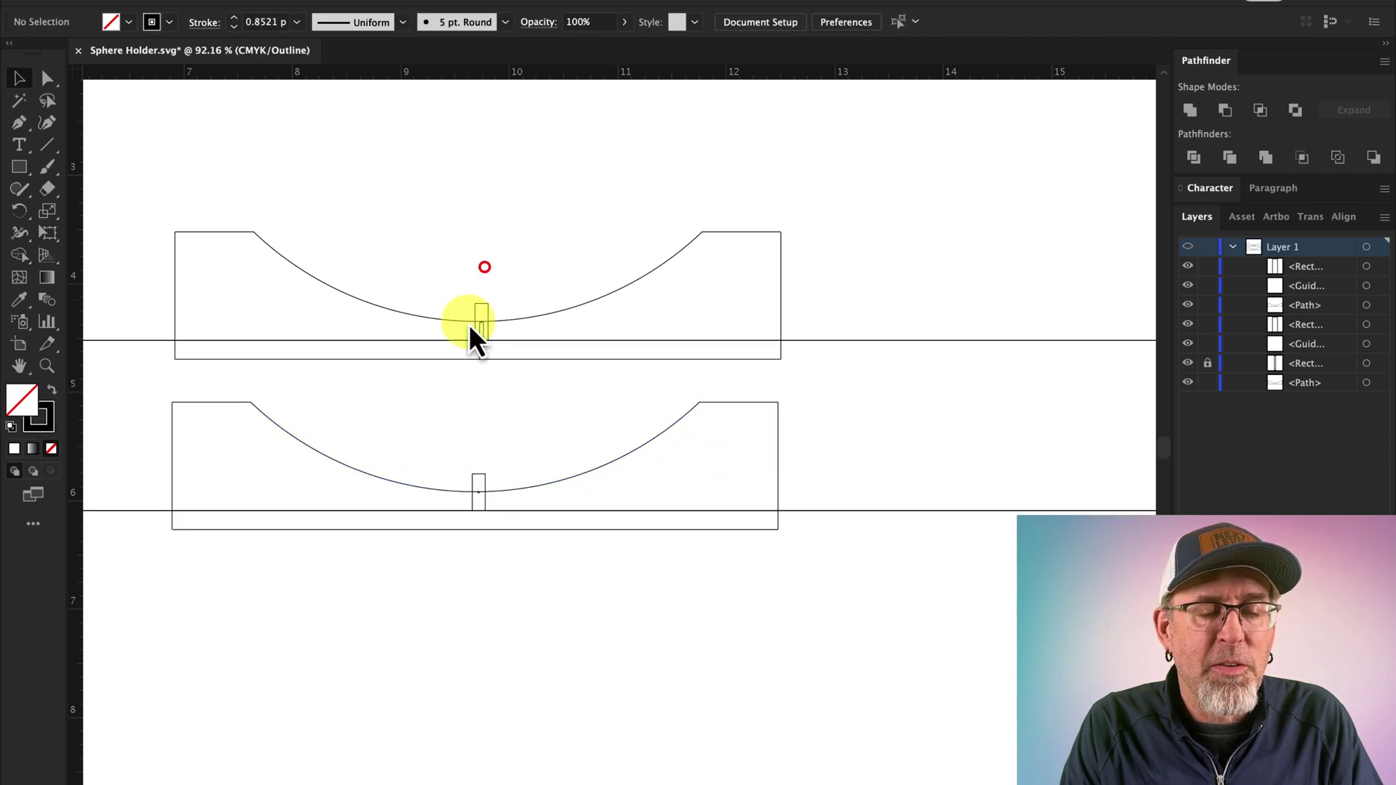
pyautogui.scroll(5, 464, 384)
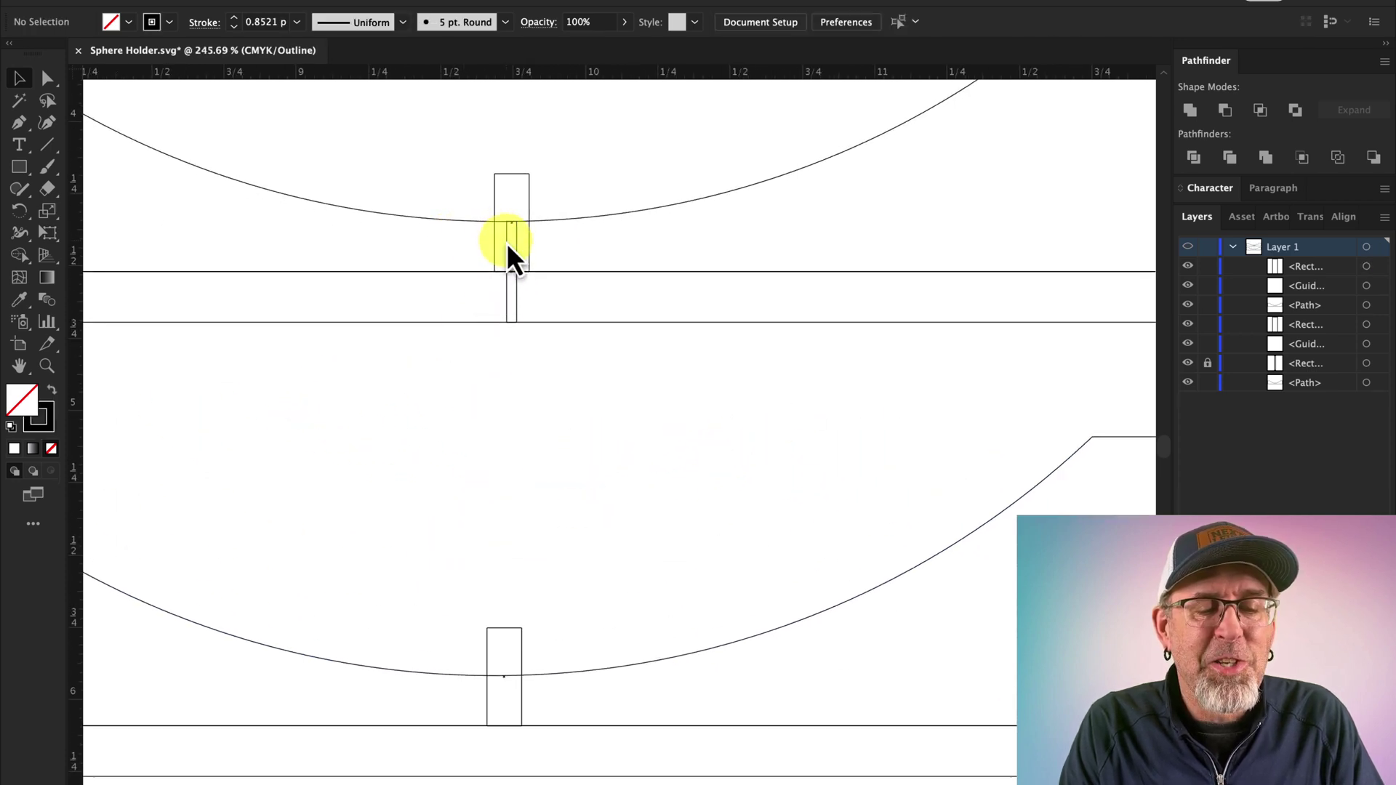
pyautogui.click(498, 191)
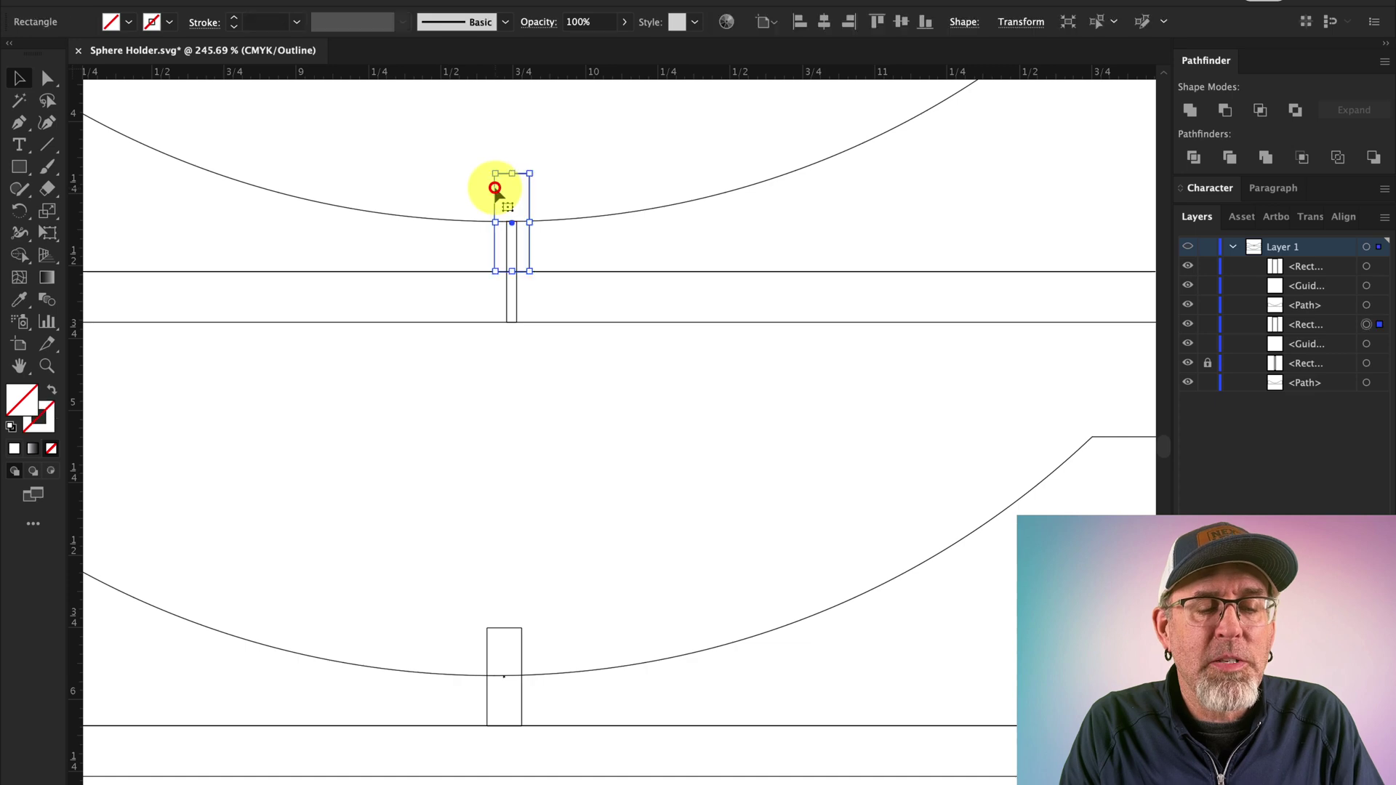
pyautogui.keyDown('shift'); pyautogui.click(443, 218); pyautogui.keyUp('shift')
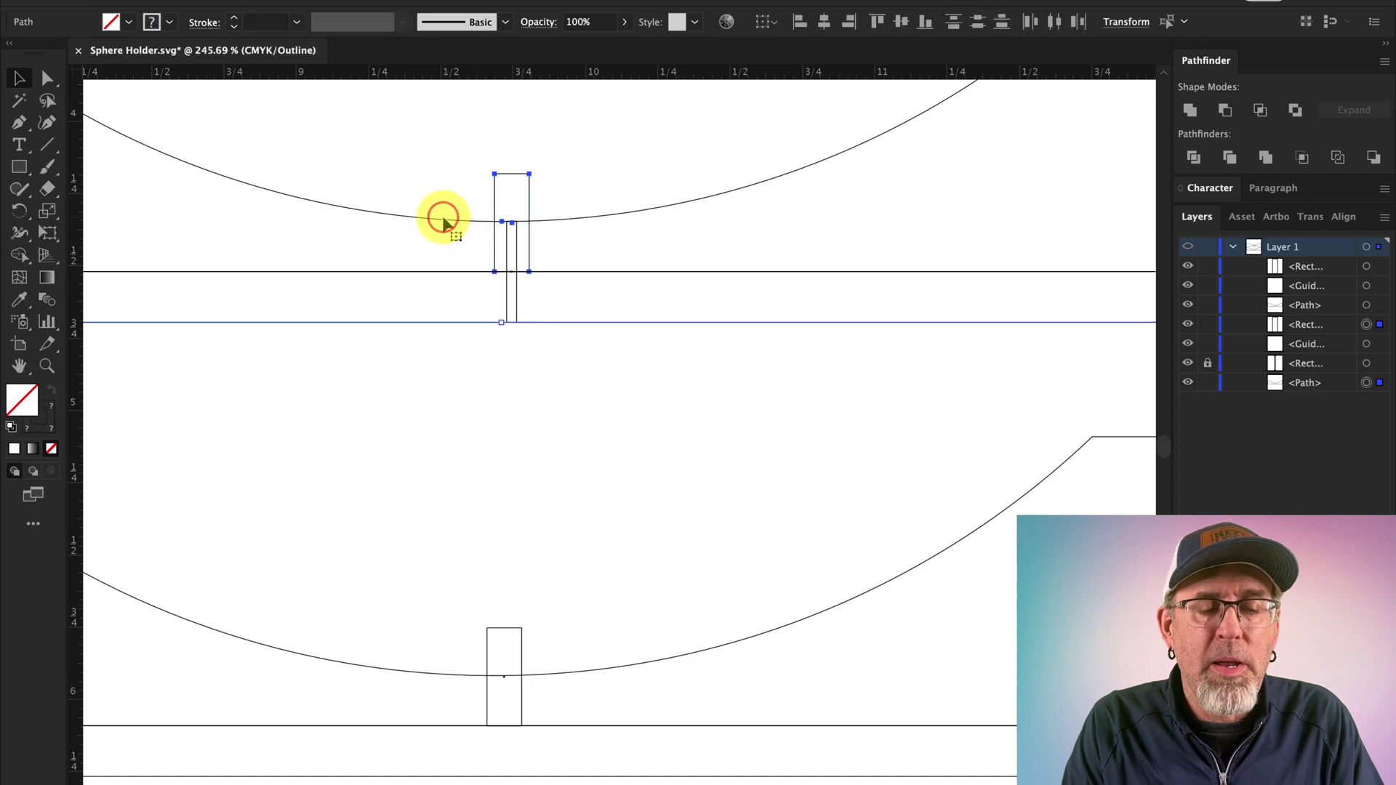
pyautogui.click(1225, 110)
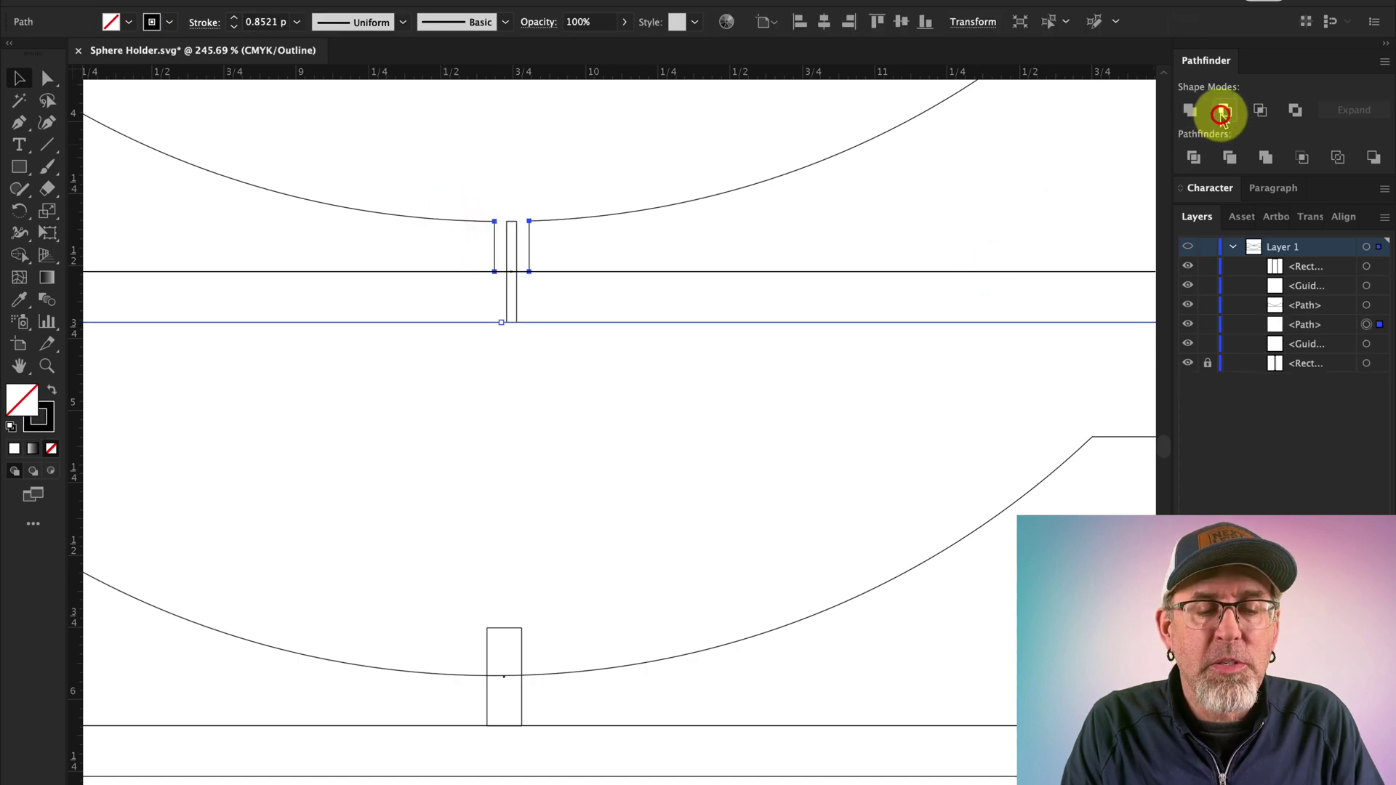
pyautogui.click(655, 141)
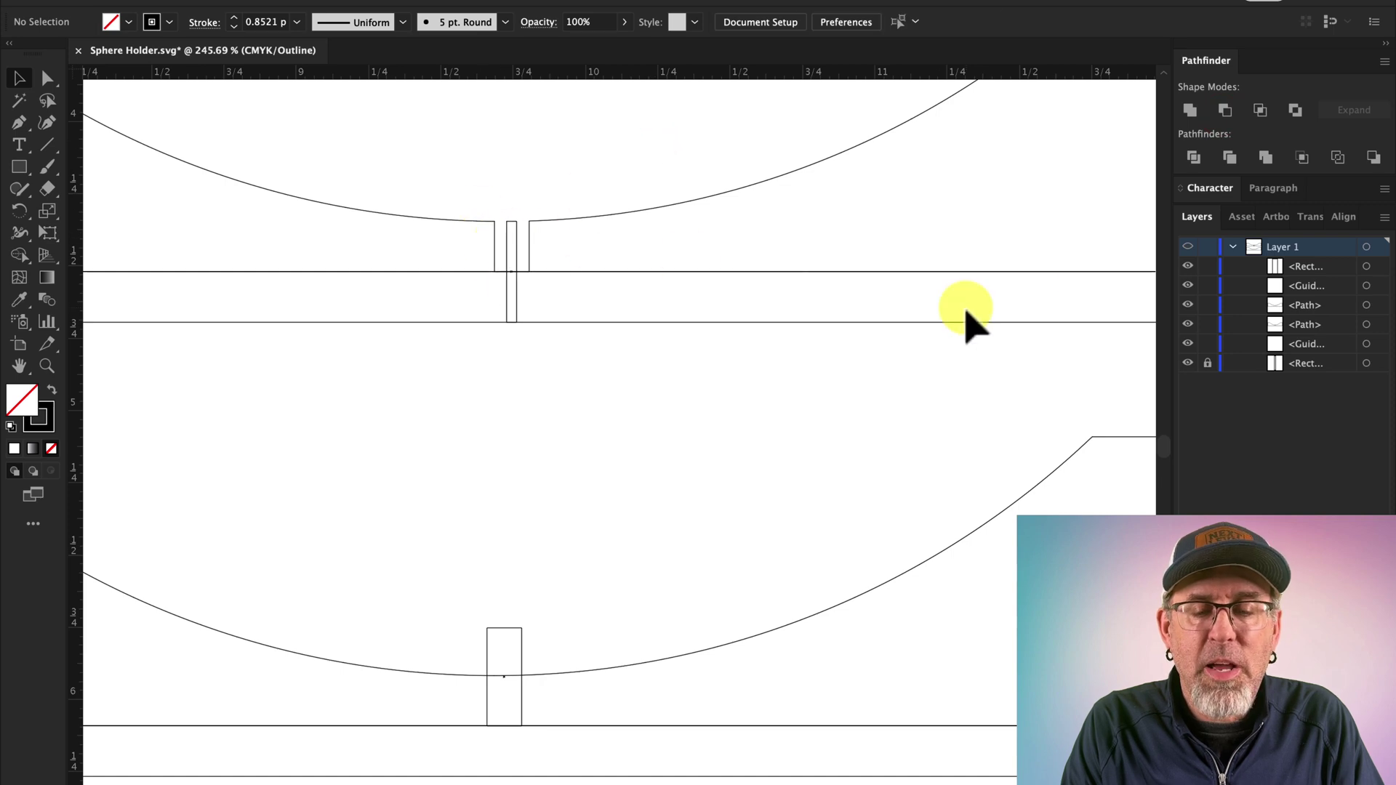
# Delete the upper piece's leftover guide and narrow measuring rectangle.
pyautogui.click(1037, 273)
pyautogui.press('Delete')
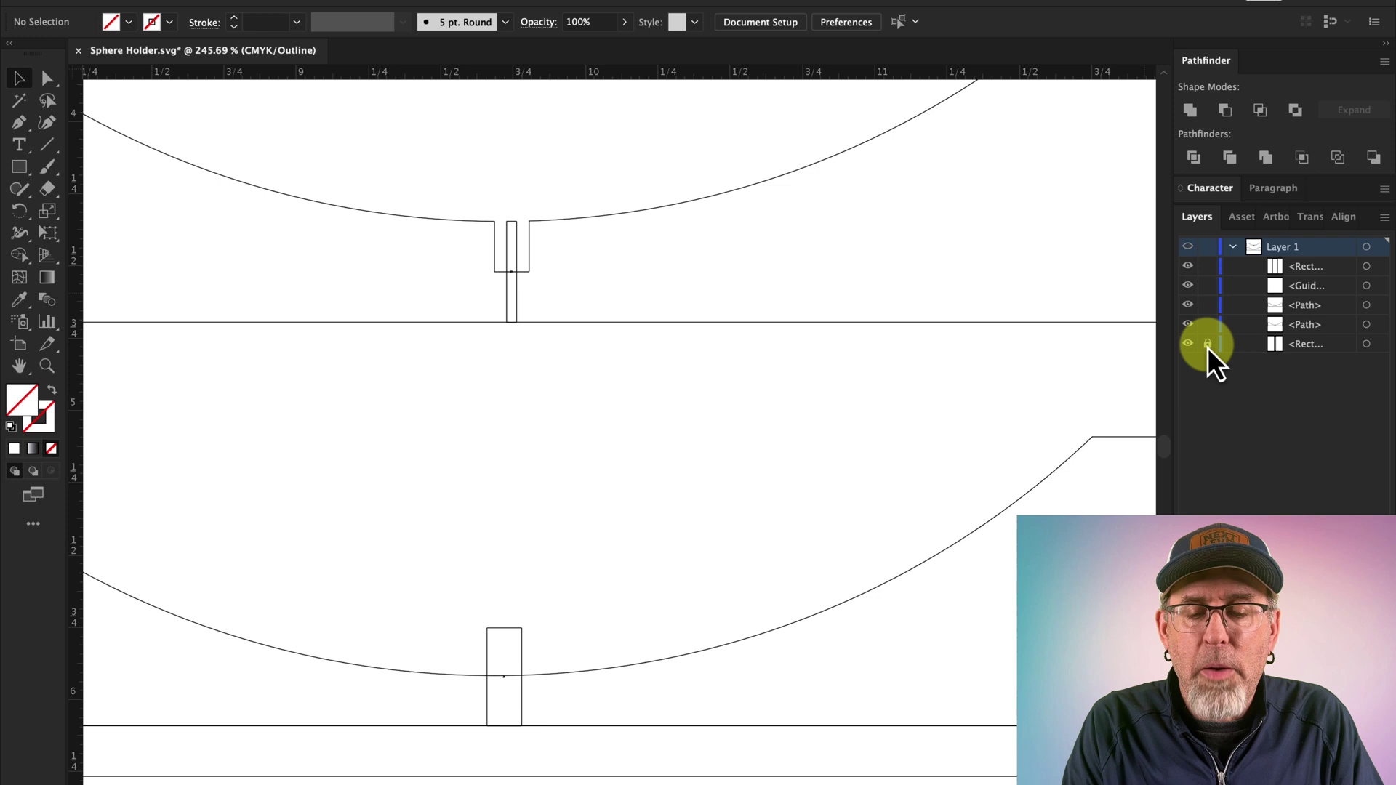
pyautogui.click(508, 320)
pyautogui.press('Delete')
# Move the lower piece's slot rectangle down to sit on its bottom edge.
pyautogui.scroll(-5, 521, 358)
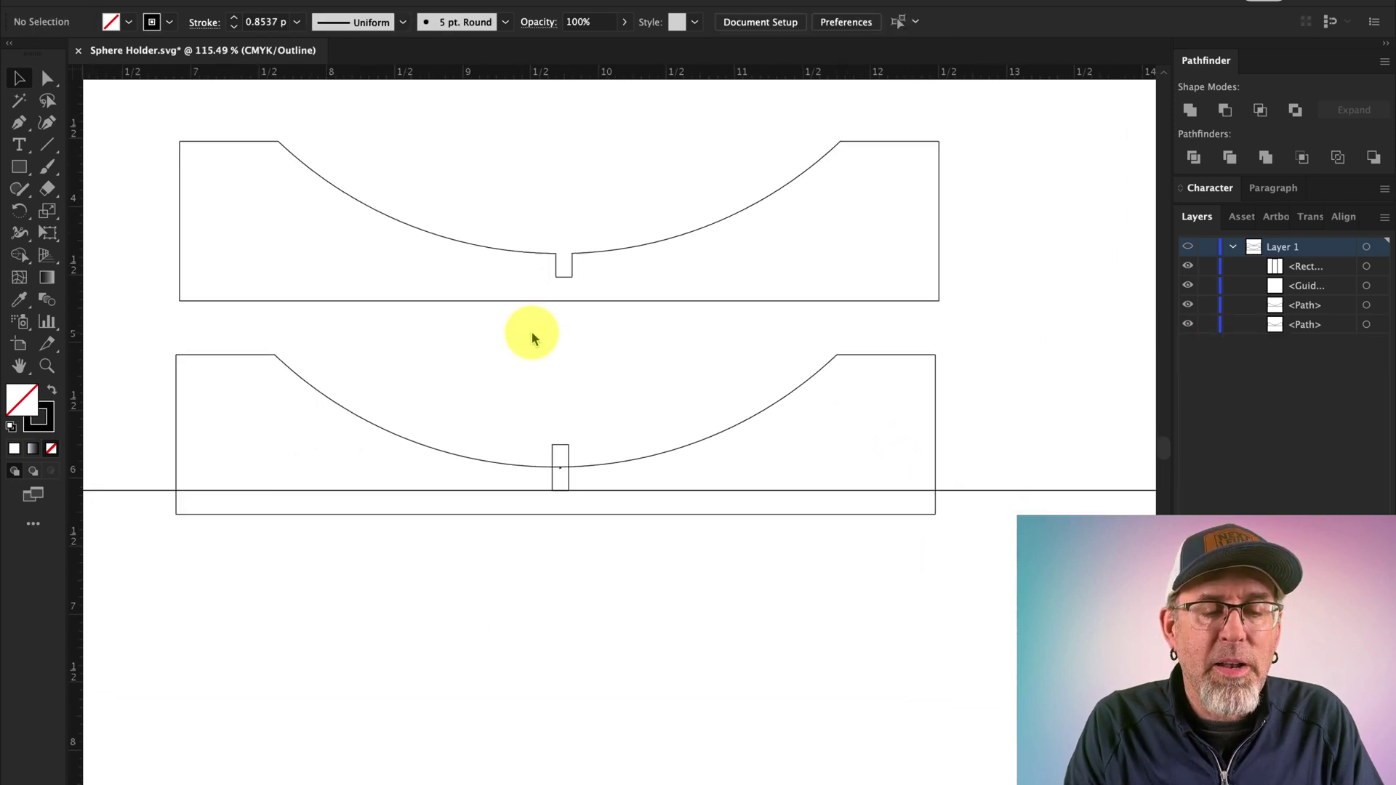
pyautogui.scroll(6, 562, 483)
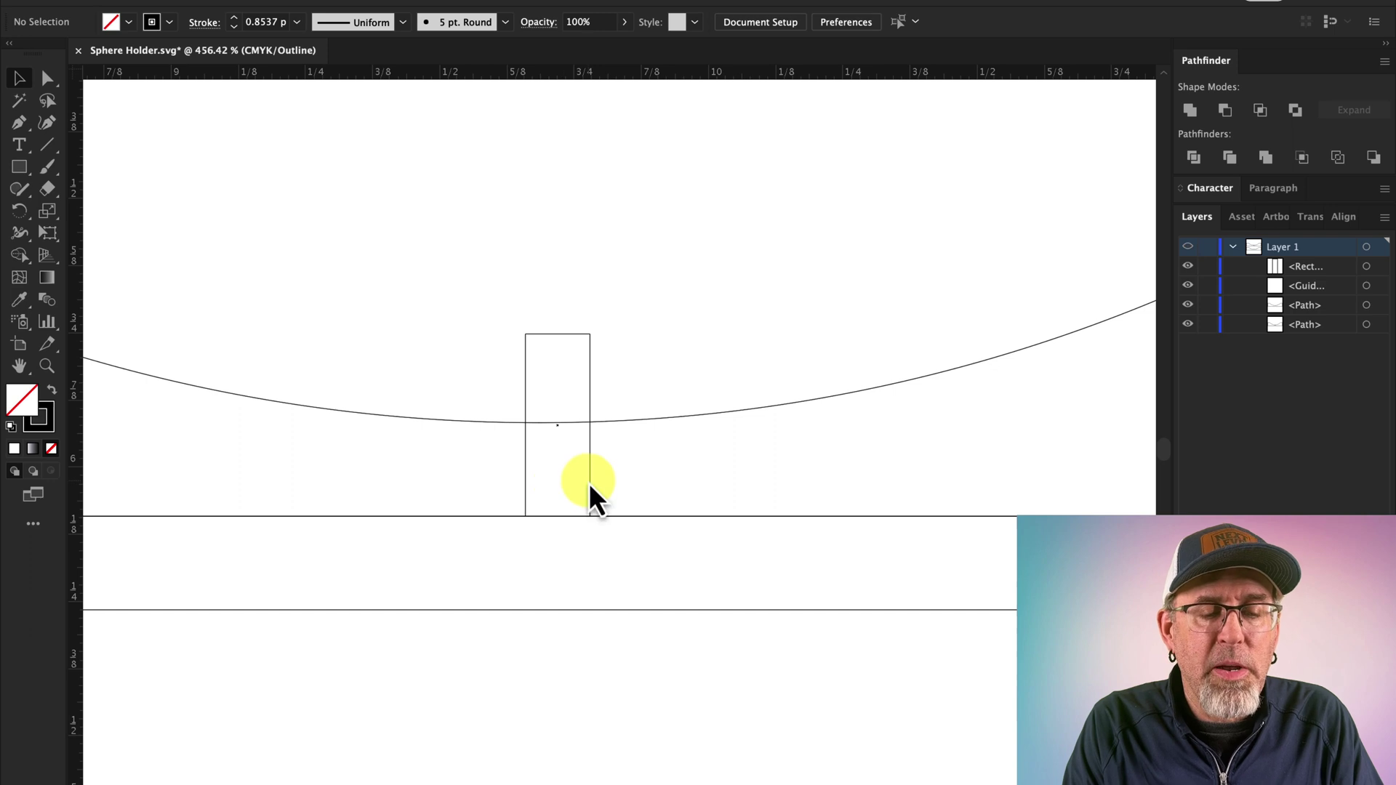
pyautogui.click(589, 483)
pyautogui.press('Down')
pyautogui.press('Down')
pyautogui.press('Down')
pyautogui.press('Down')
pyautogui.press('Down')
pyautogui.press('Down')
pyautogui.press('Down')
pyautogui.press('Down')
pyautogui.press('Down')
pyautogui.press('Down')
pyautogui.press('Down')
pyautogui.press('Down')
pyautogui.press('Down')
pyautogui.press('Down')
pyautogui.press('Down')
pyautogui.press('Down')
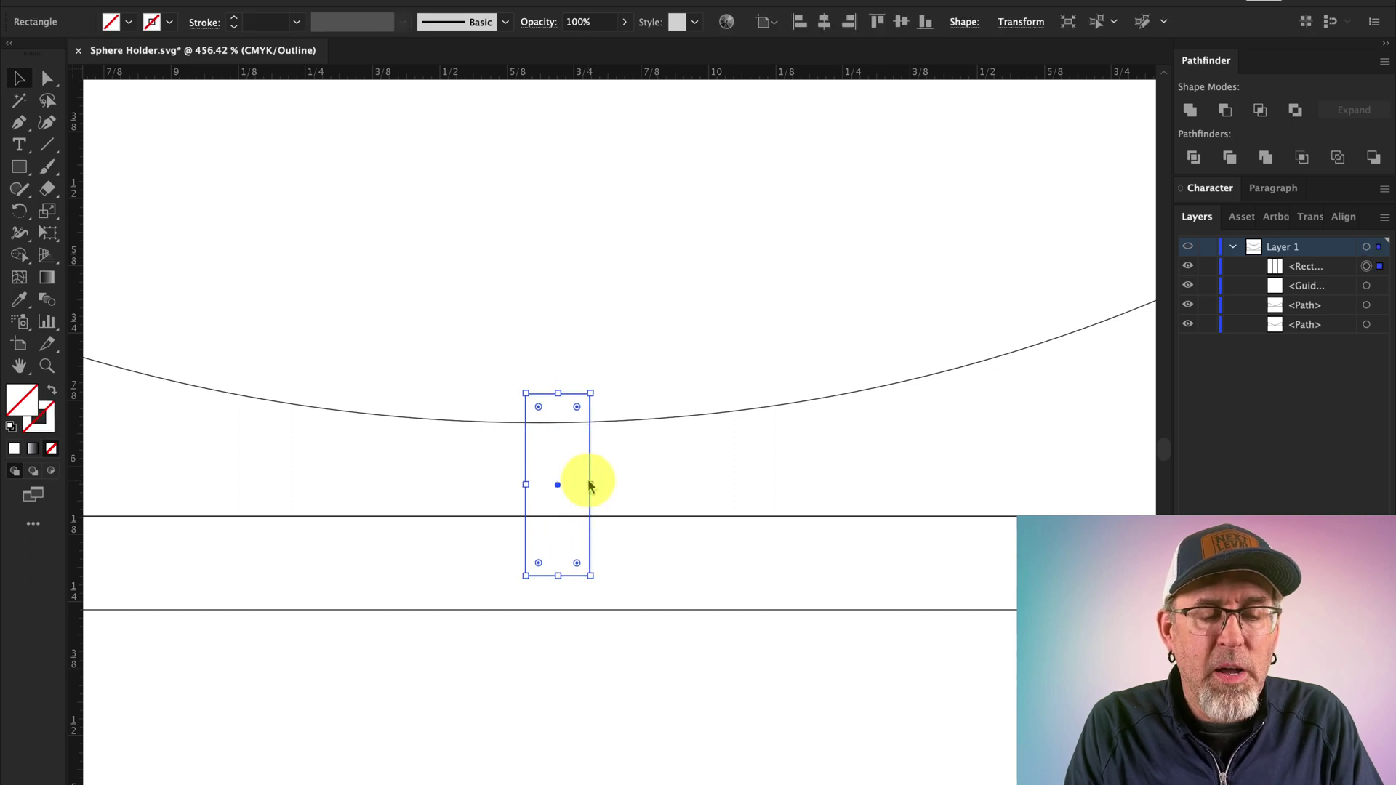
pyautogui.press('Down')
pyautogui.press('Down')
pyautogui.press('Down')
pyautogui.press('Down')
pyautogui.press('Down')
pyautogui.press('Down')
pyautogui.press('Down')
pyautogui.press('Down')
pyautogui.press('Down')
pyautogui.press('Down')
pyautogui.press('Down')
pyautogui.press('Down')
pyautogui.press('Down')
pyautogui.press('Down')
pyautogui.press('Down')
pyautogui.press('Down')
pyautogui.press('Down')
pyautogui.press('Down')
pyautogui.press('Down')
pyautogui.press('Down')
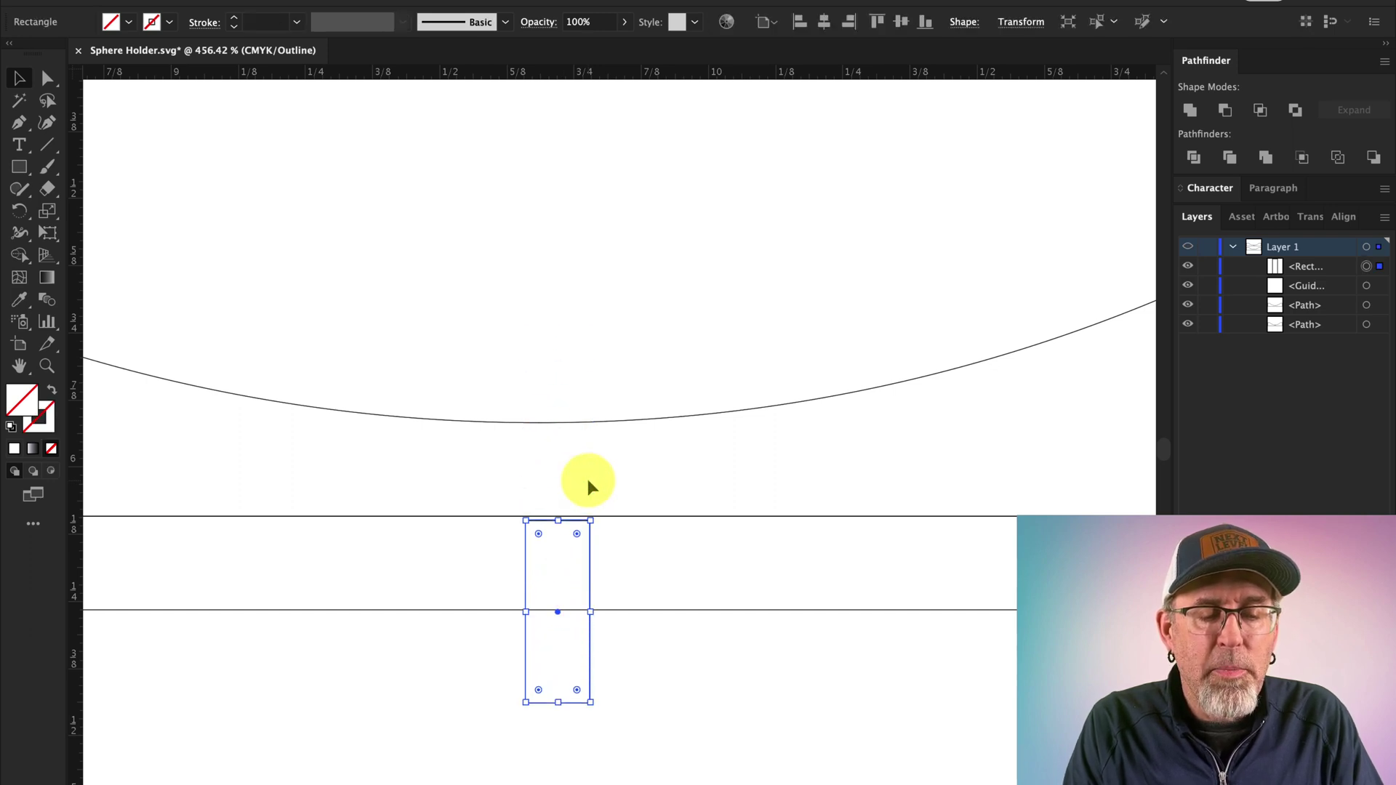
pyautogui.click(525, 585)
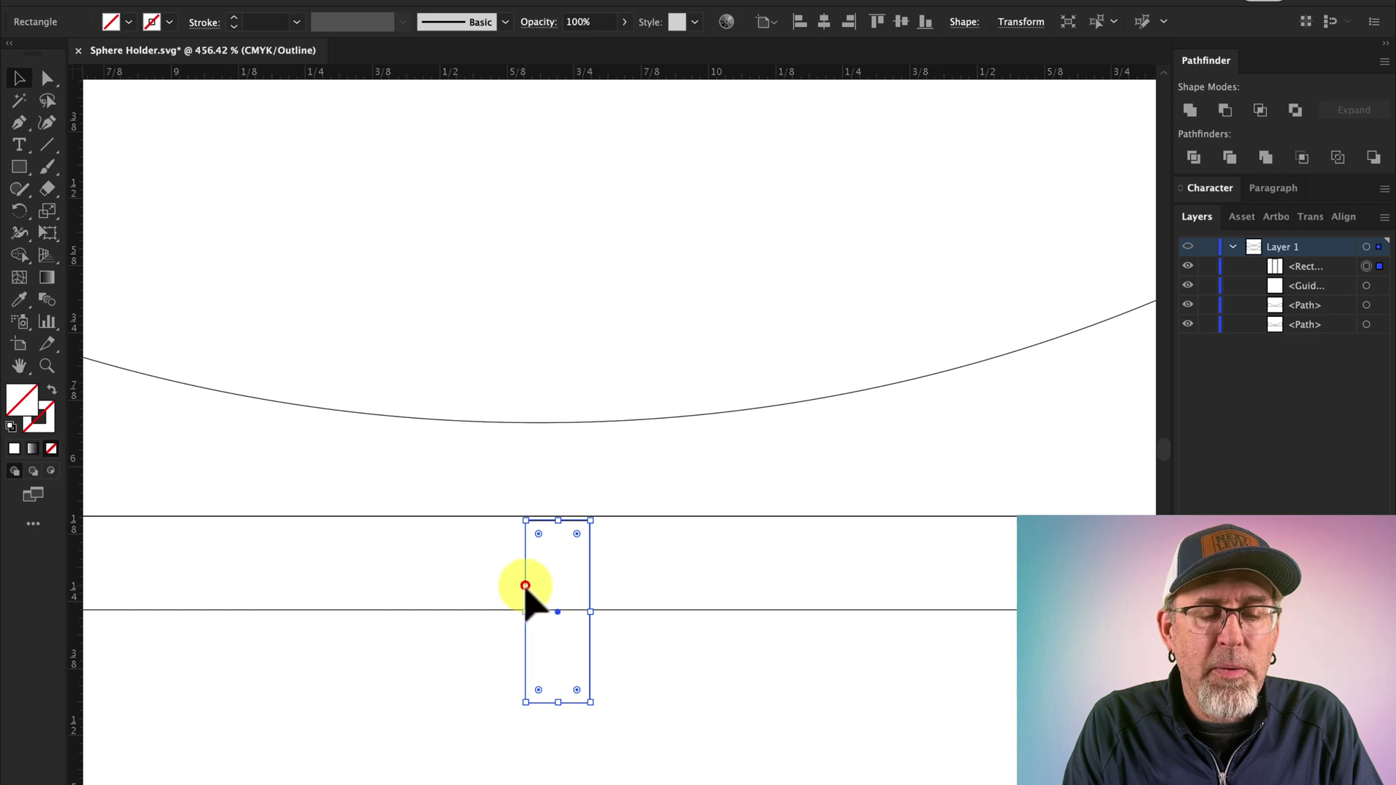
pyautogui.moveTo(525, 588); pyautogui.dragTo(525, 581)
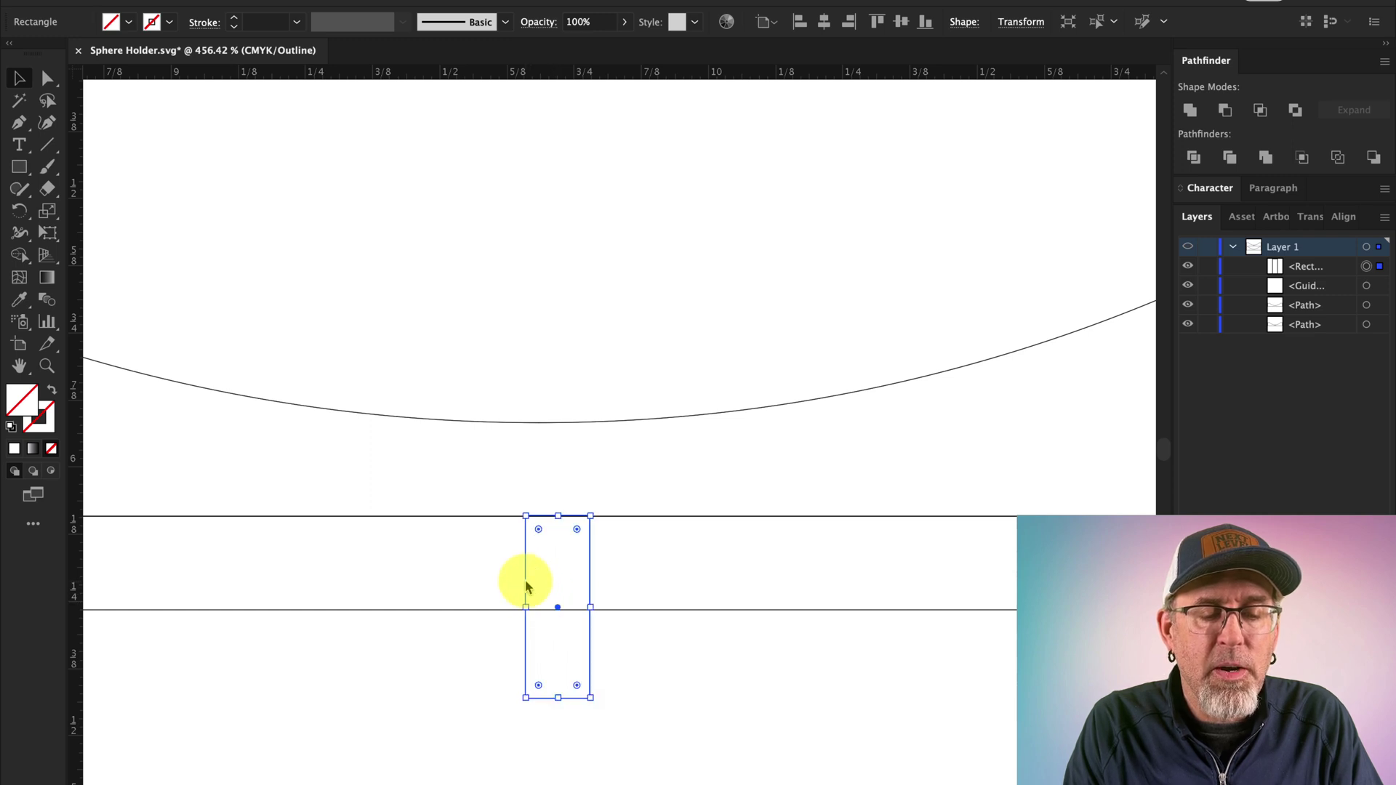
# Subtract the slot from the lower piece's bottom edge and delete the remaining guide.
pyautogui.press('super+0')
pyautogui.keyDown('shift'); pyautogui.click(493, 589); pyautogui.keyUp('shift')
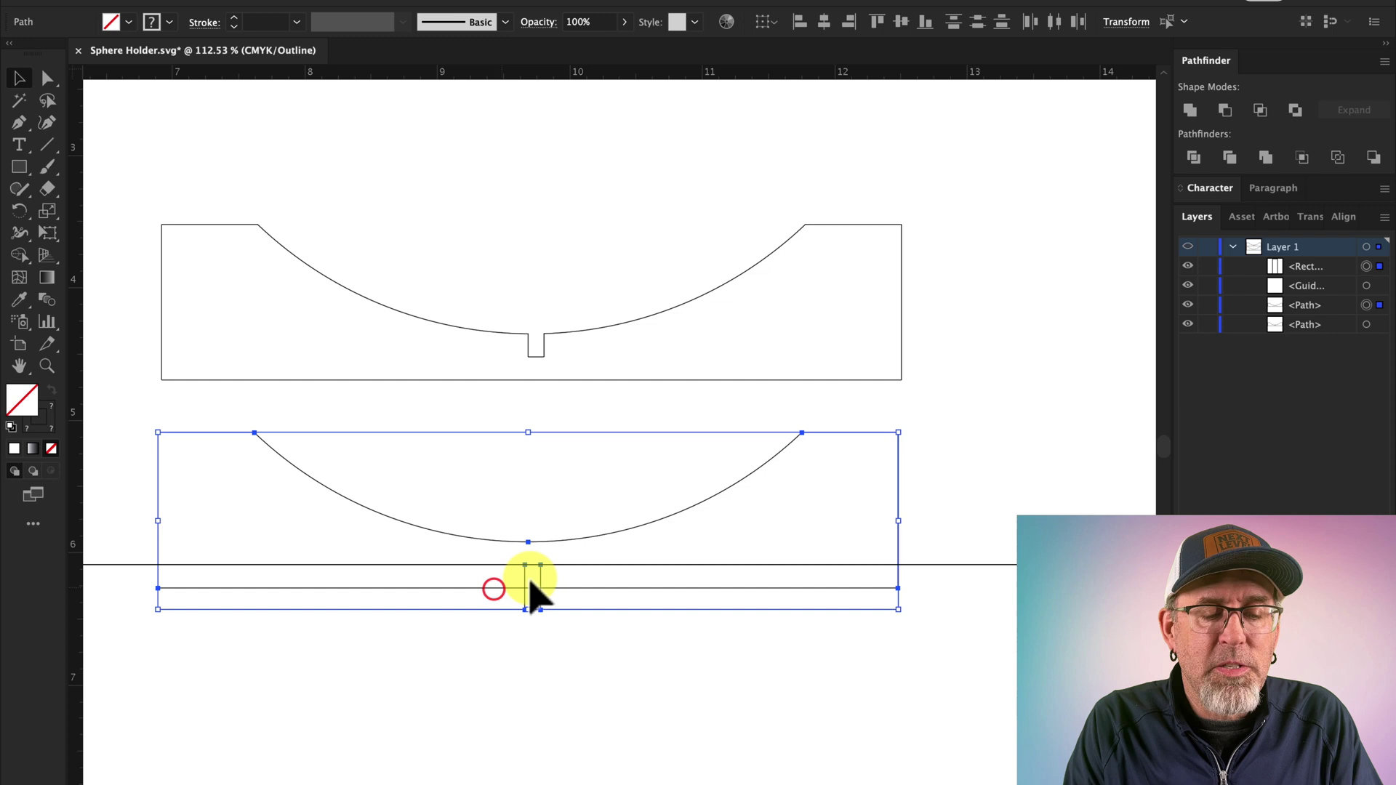
pyautogui.click(1224, 110)
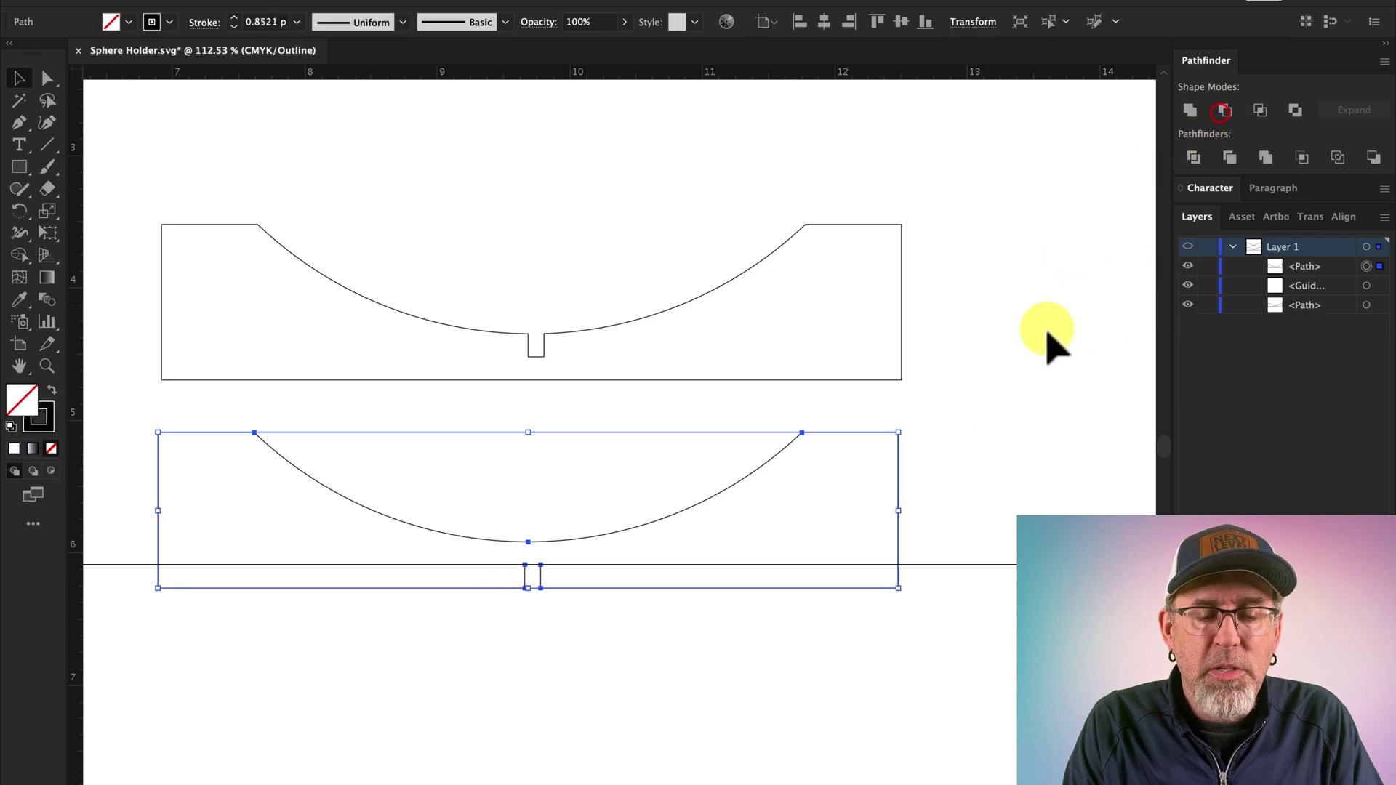
pyautogui.click(1006, 505)
pyautogui.click(972, 564)
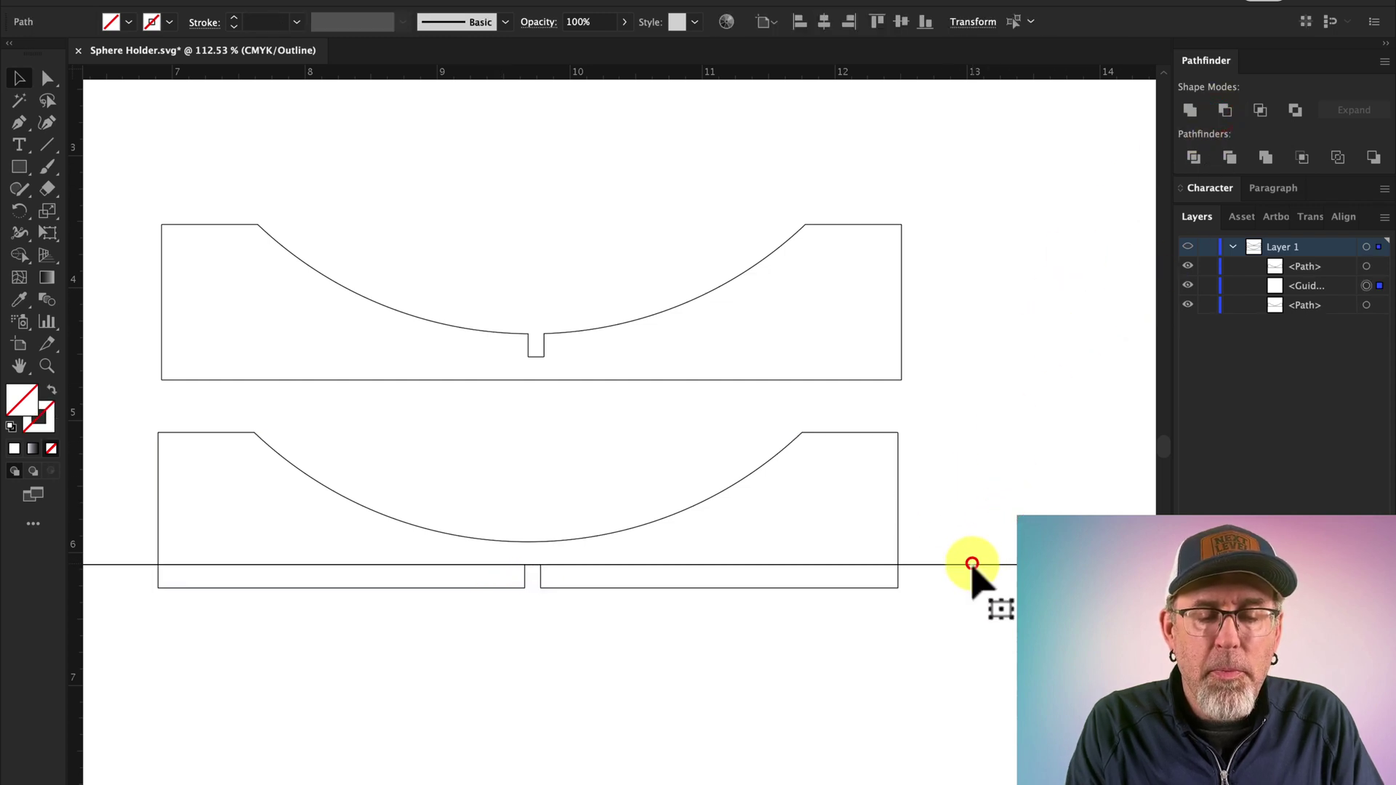
pyautogui.press('Delete')
pyautogui.hscroll(-2, 659, 530)
pyautogui.scroll(-1, 659, 530)
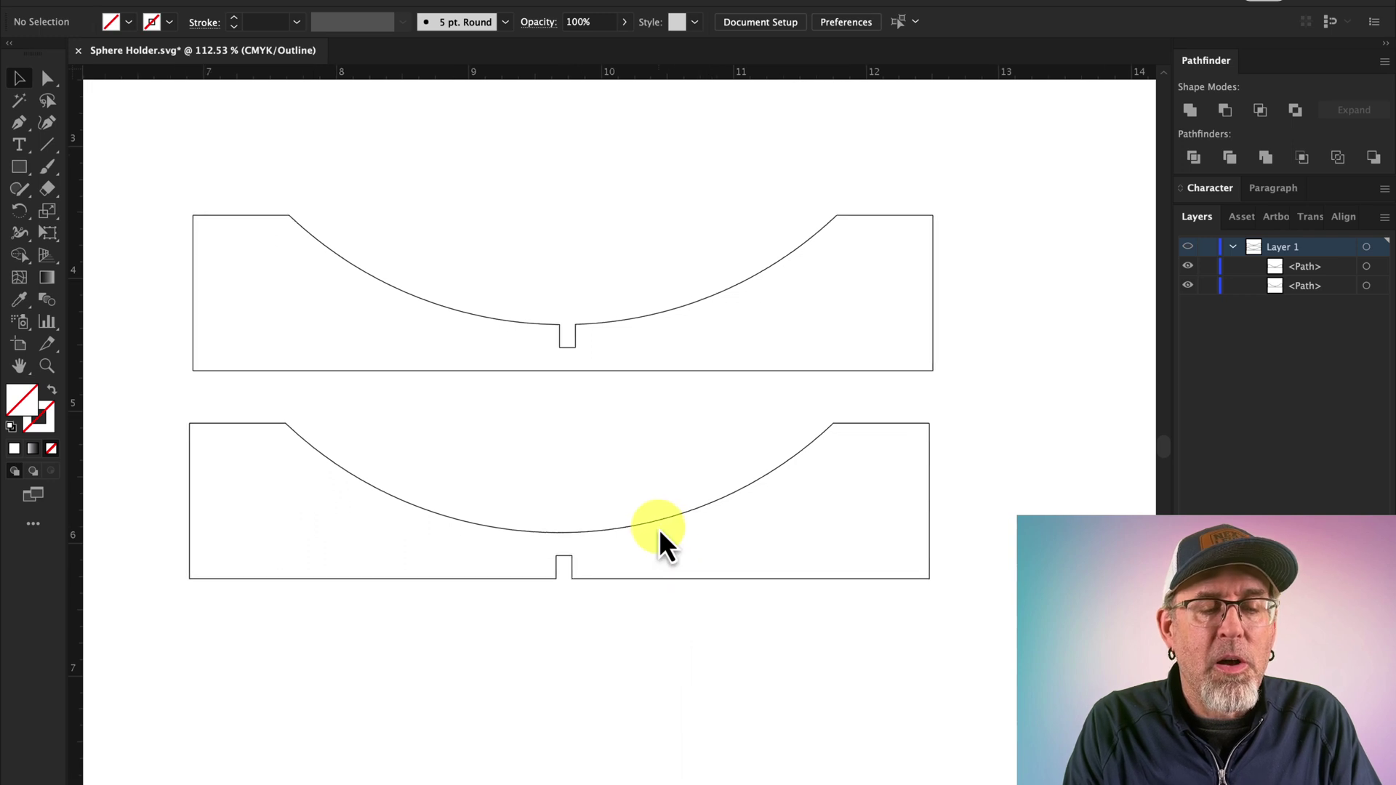
pyautogui.scroll(2, 659, 529)
pyautogui.hscroll(-1, 659, 529)
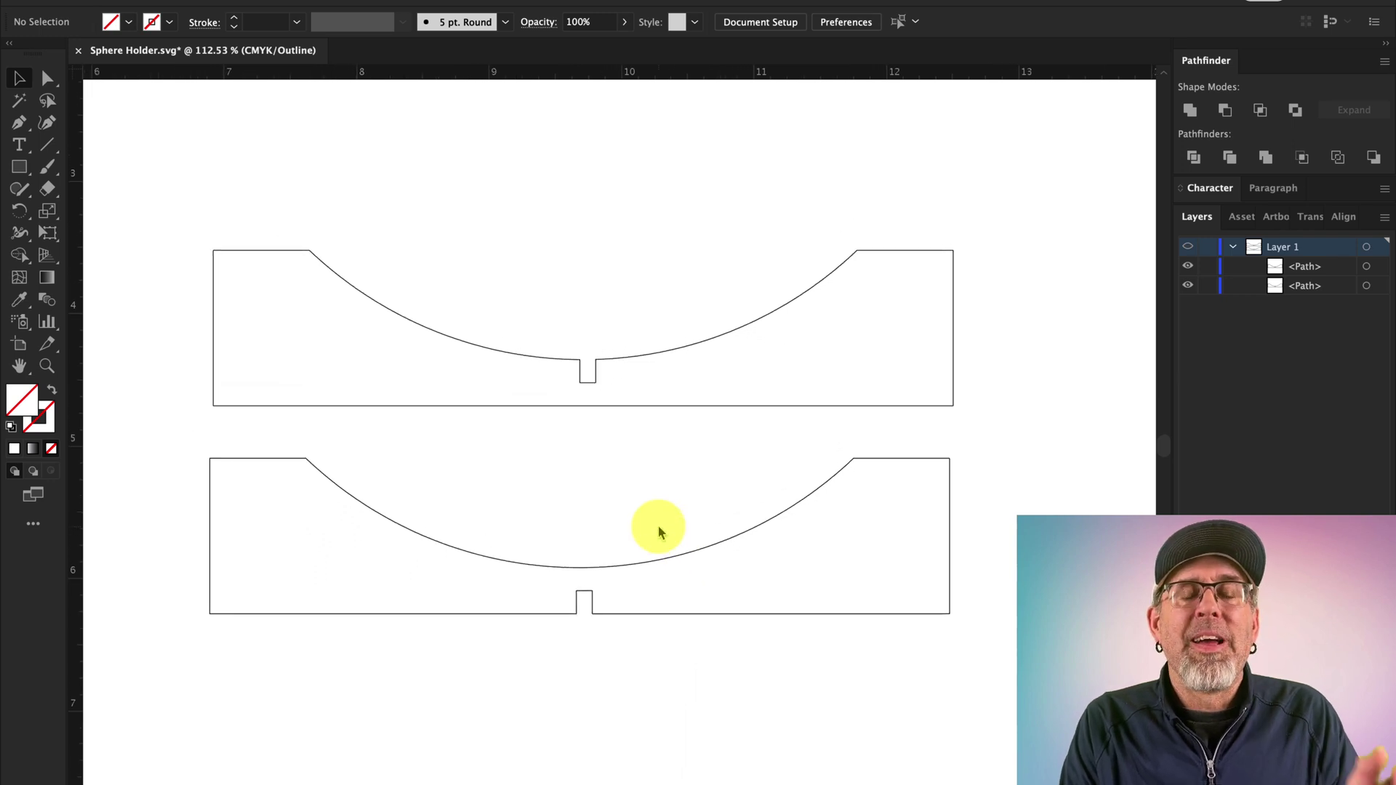